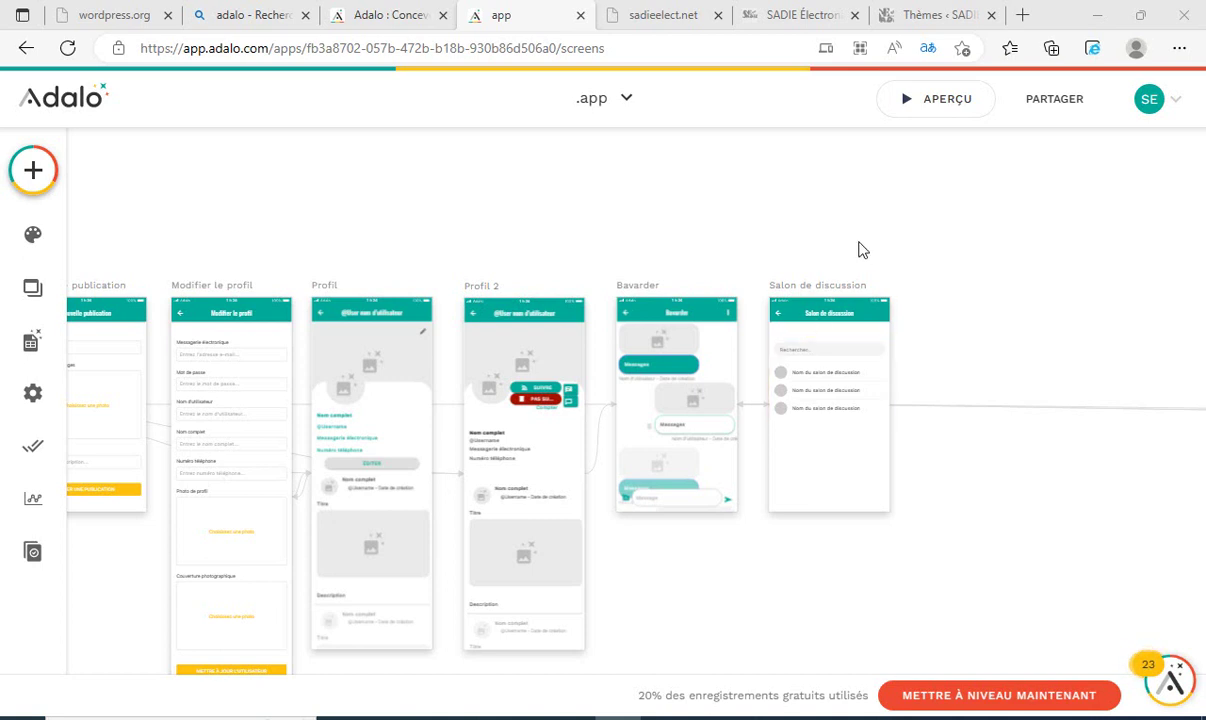
# Preview the app and delete the "BONJOUR" message from the existing Chatroom conversation.
pyautogui.click(917, 107)
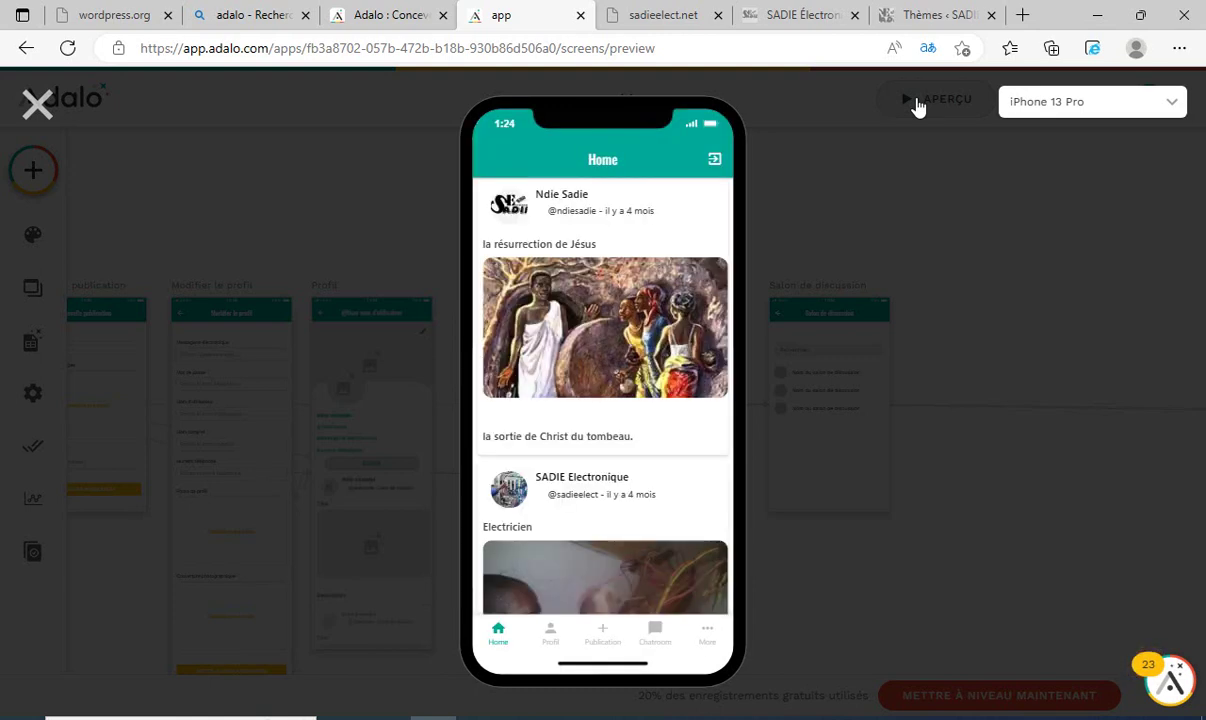
pyautogui.click(657, 634)
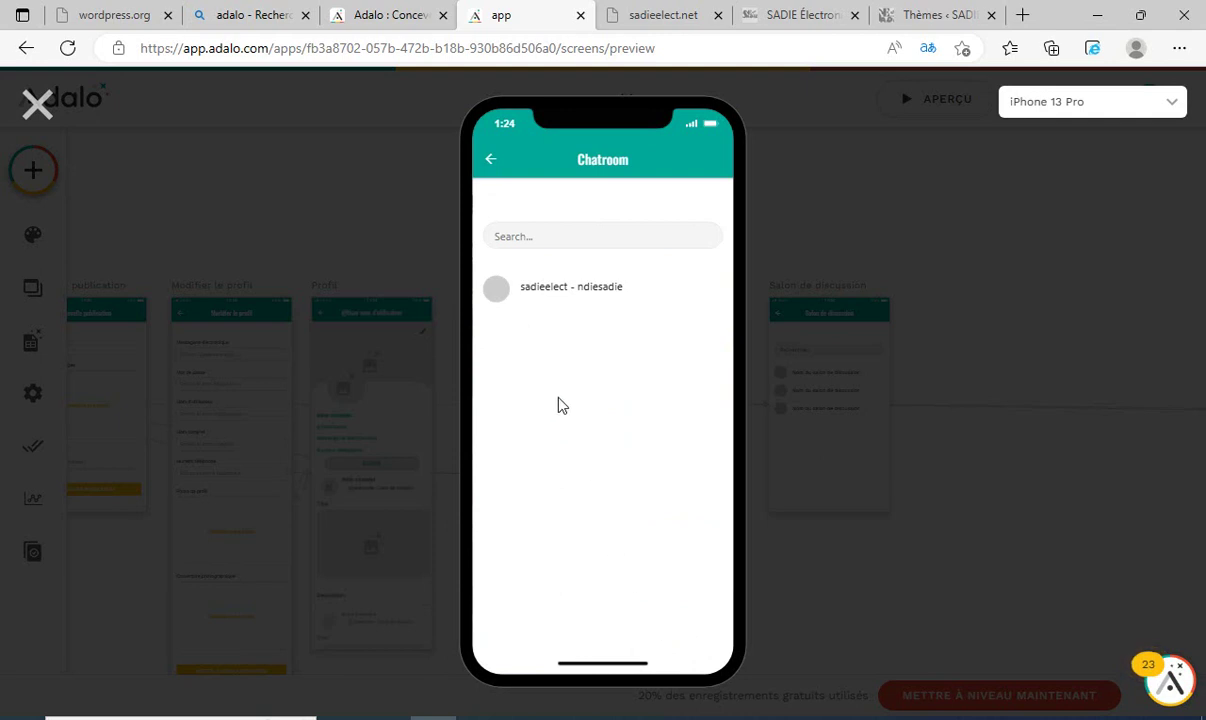
pyautogui.click(543, 297)
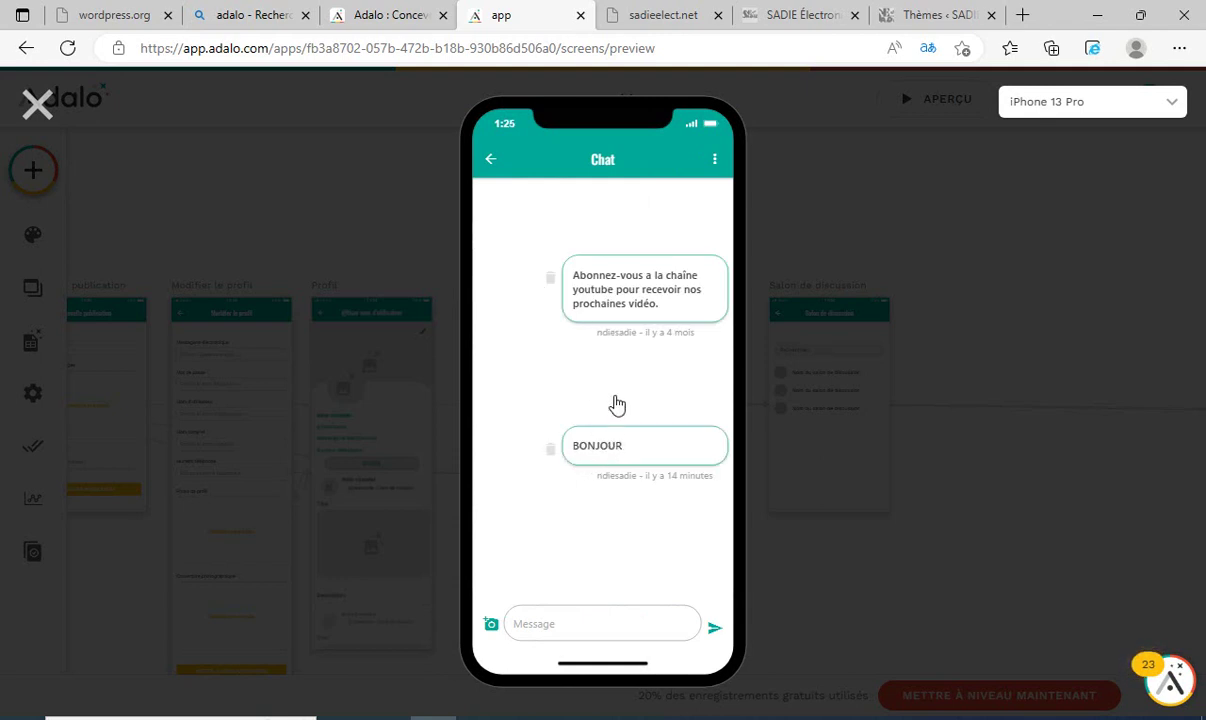
pyautogui.click(551, 453)
# Send the message "bonjour" in the chat and close the app preview.
pyautogui.click(560, 625)
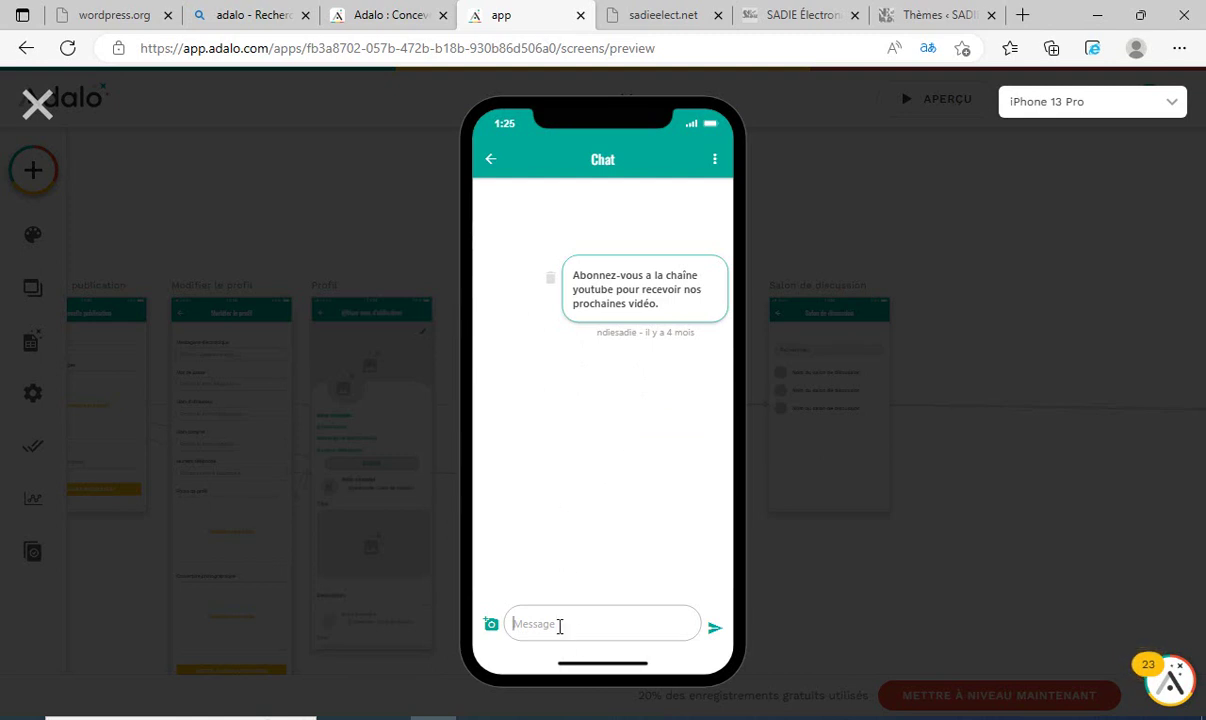
pyautogui.write('bonjour')
pyautogui.click(714, 630)
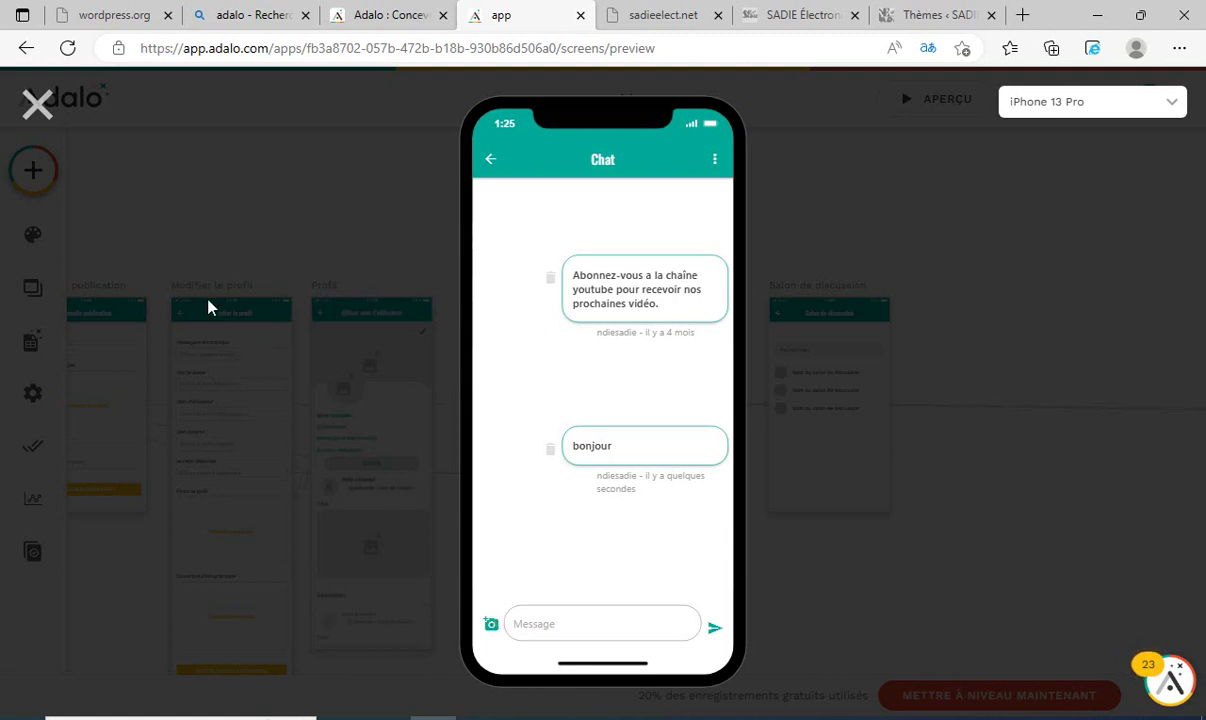
pyautogui.click(38, 105)
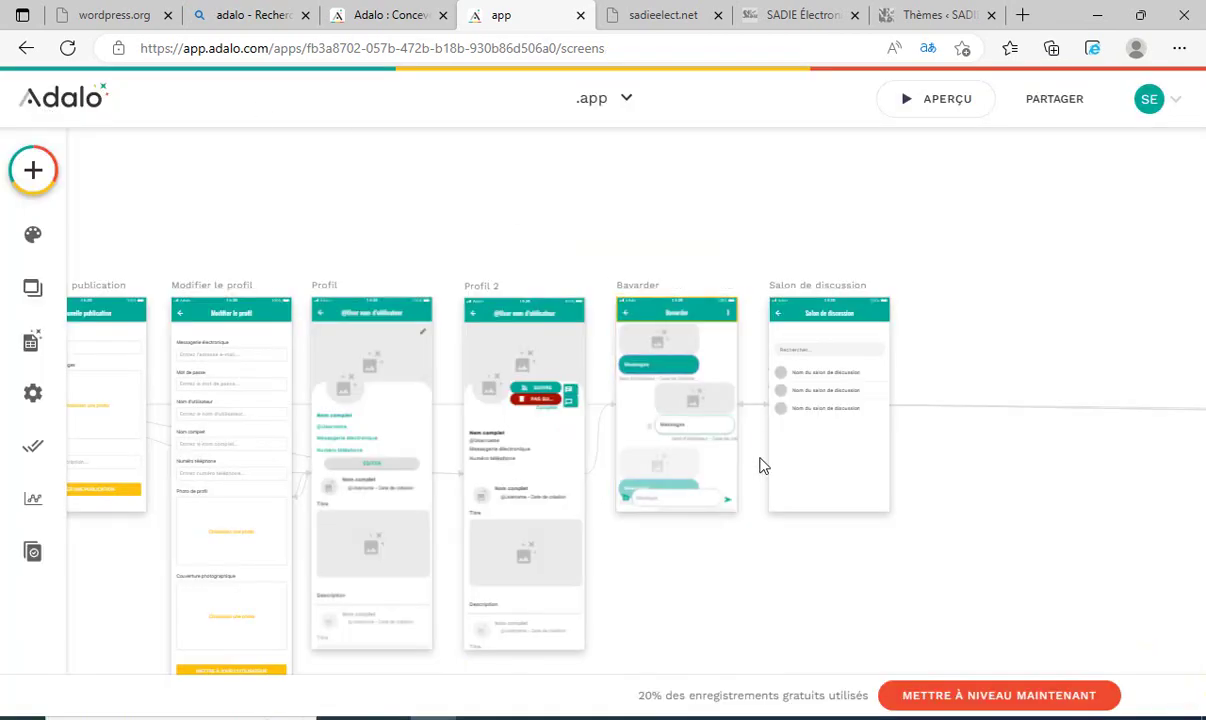
# Add a link action leading to a new screen to the add_a_photo icon on the Bavarder screen.
pyautogui.click(652, 500)
pyautogui.click(650, 500)
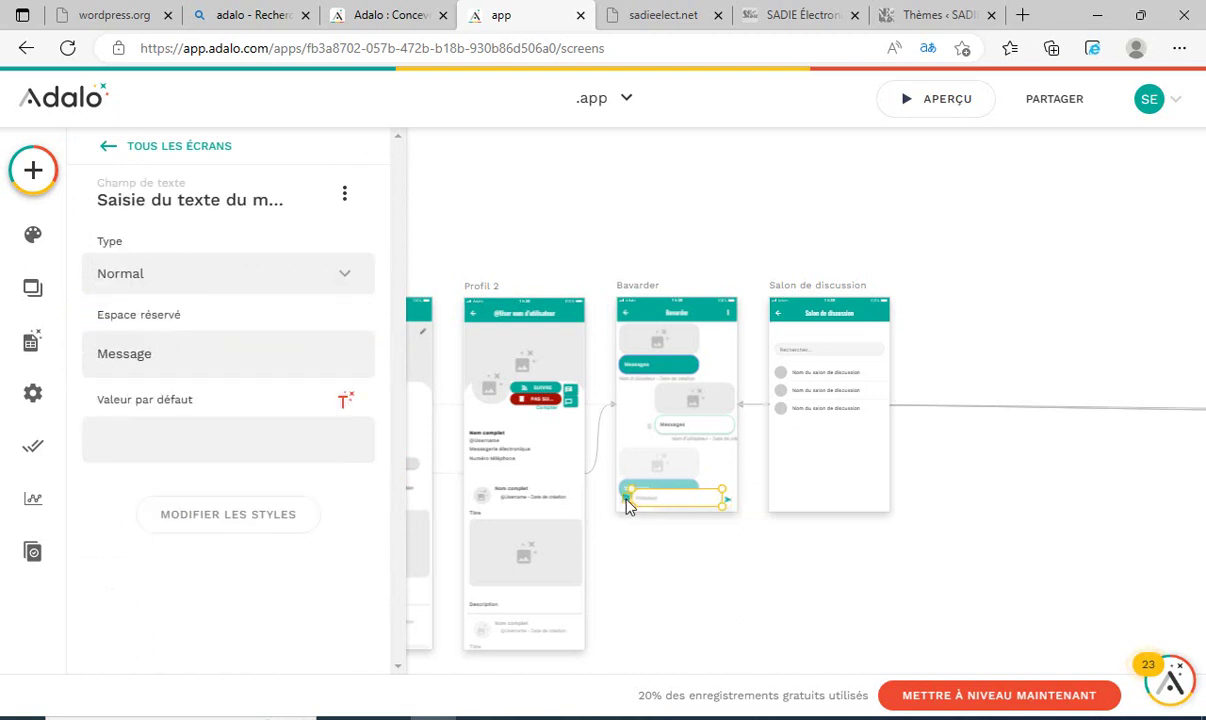
pyautogui.click(627, 500)
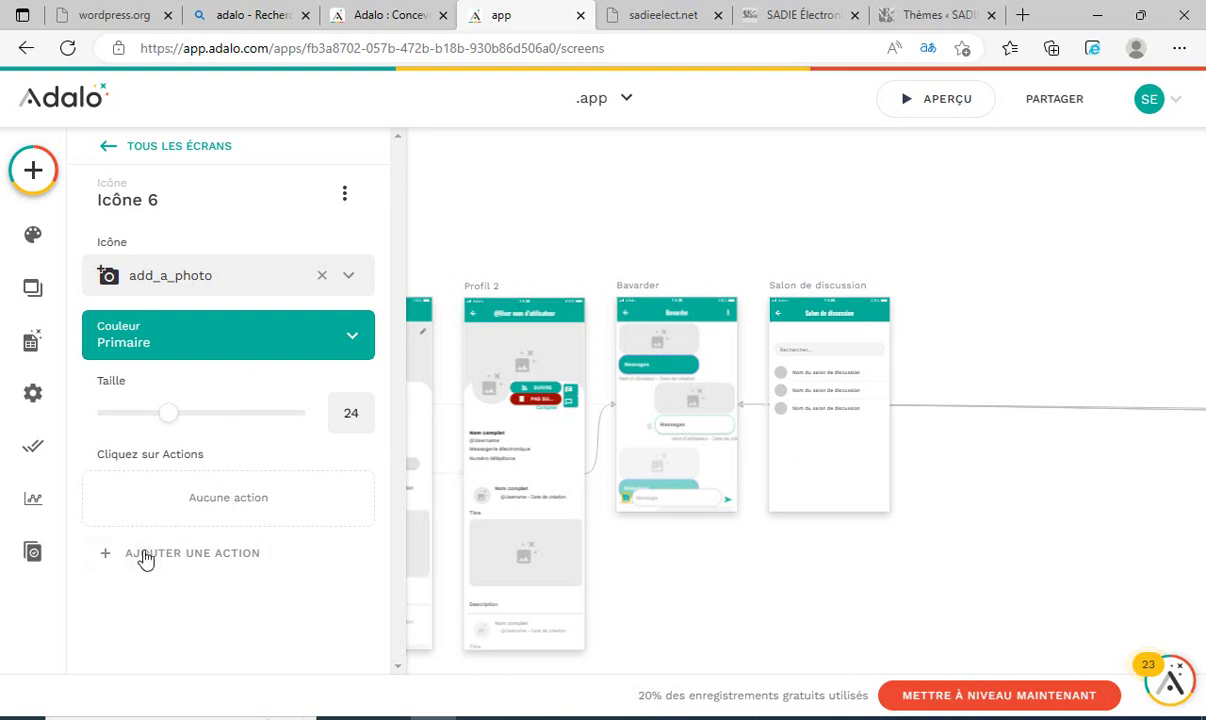
pyautogui.click(220, 556)
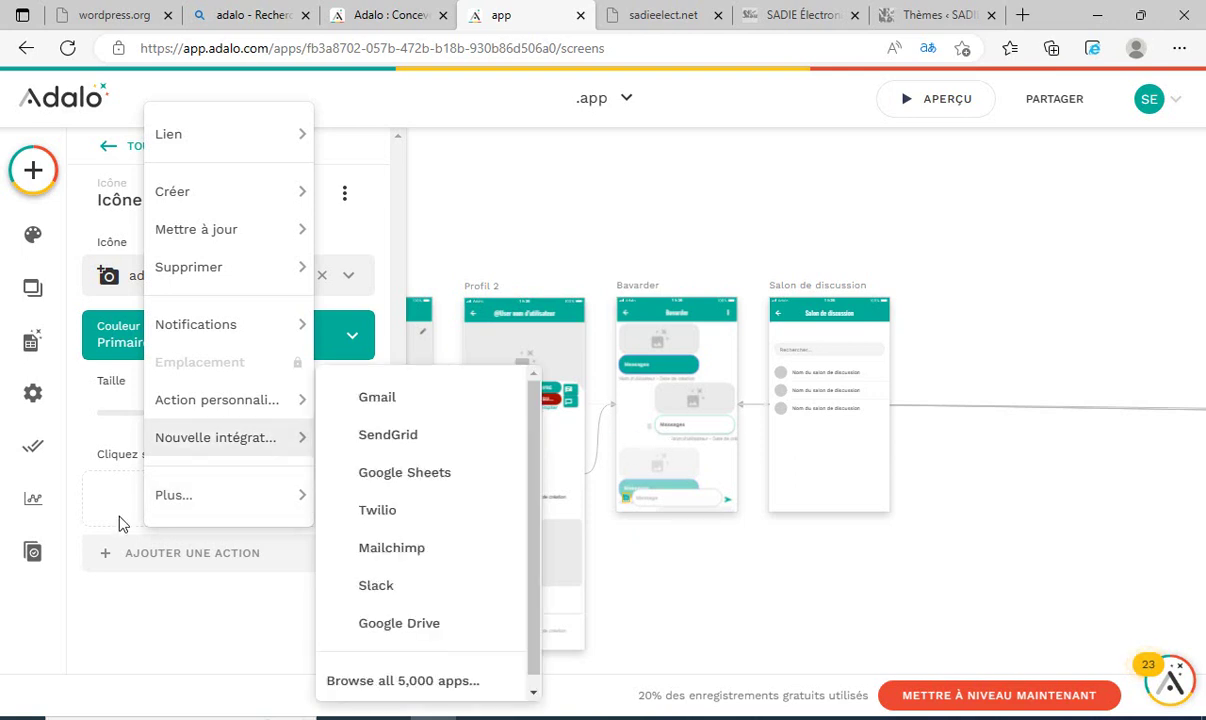
pyautogui.click(147, 563)
pyautogui.click(148, 563)
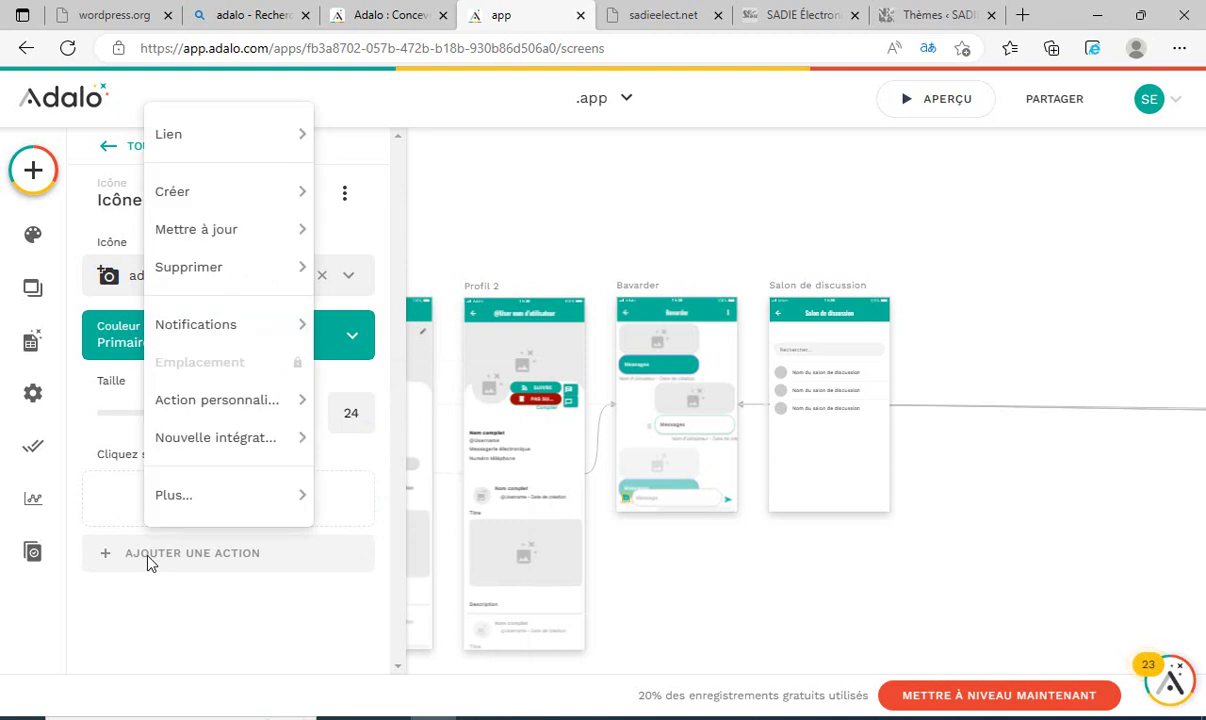
pyautogui.moveTo(196, 137)
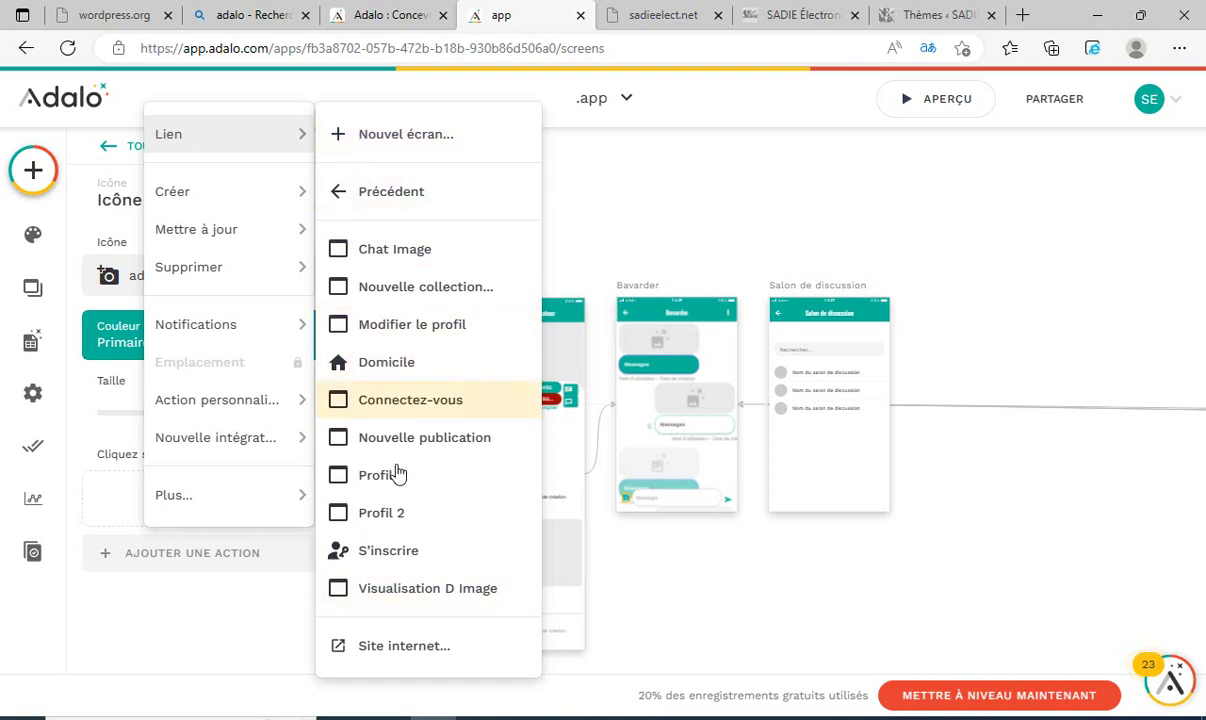
pyautogui.click(394, 141)
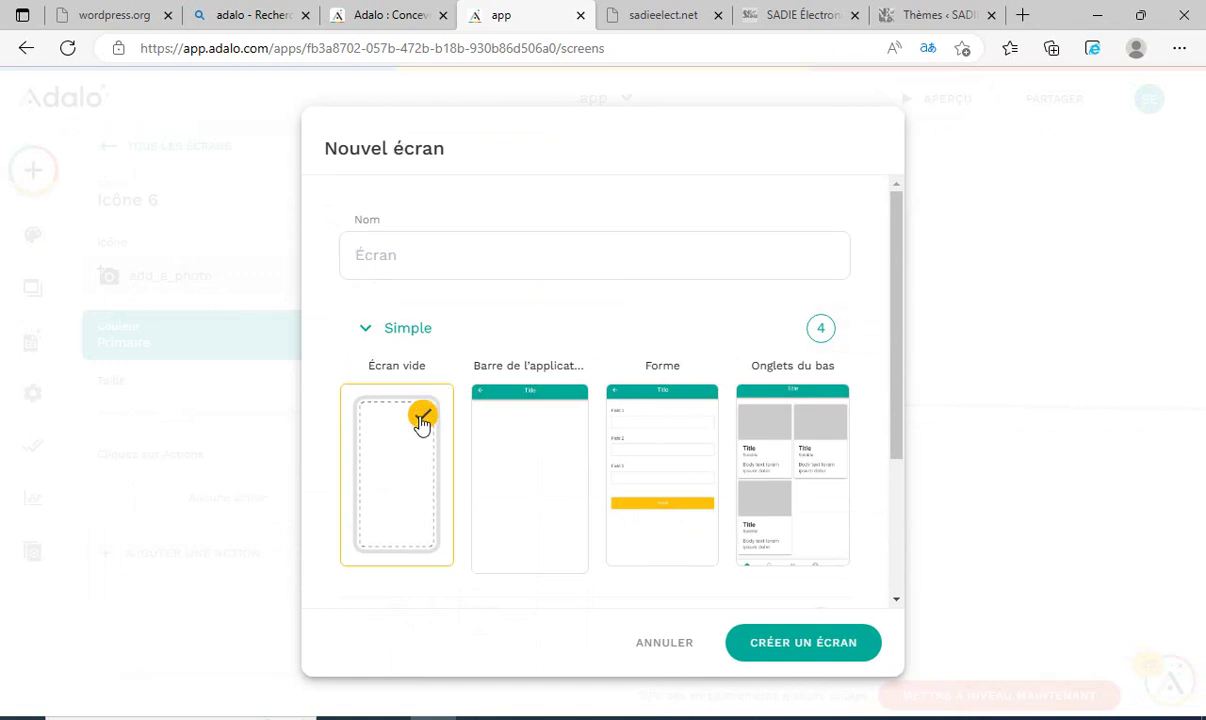
# Create the link's target as an empty screen named "chat image" and finish the link action with its Pousser transition.
pyautogui.click(393, 254)
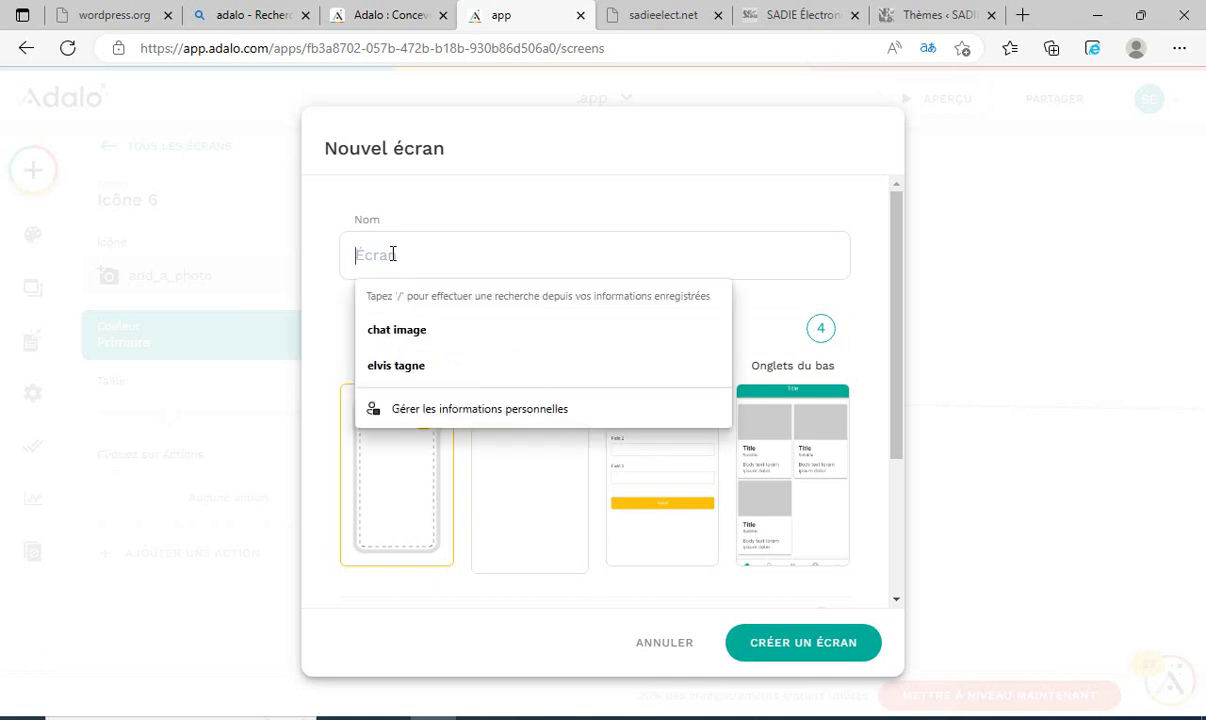
pyautogui.click(396, 331)
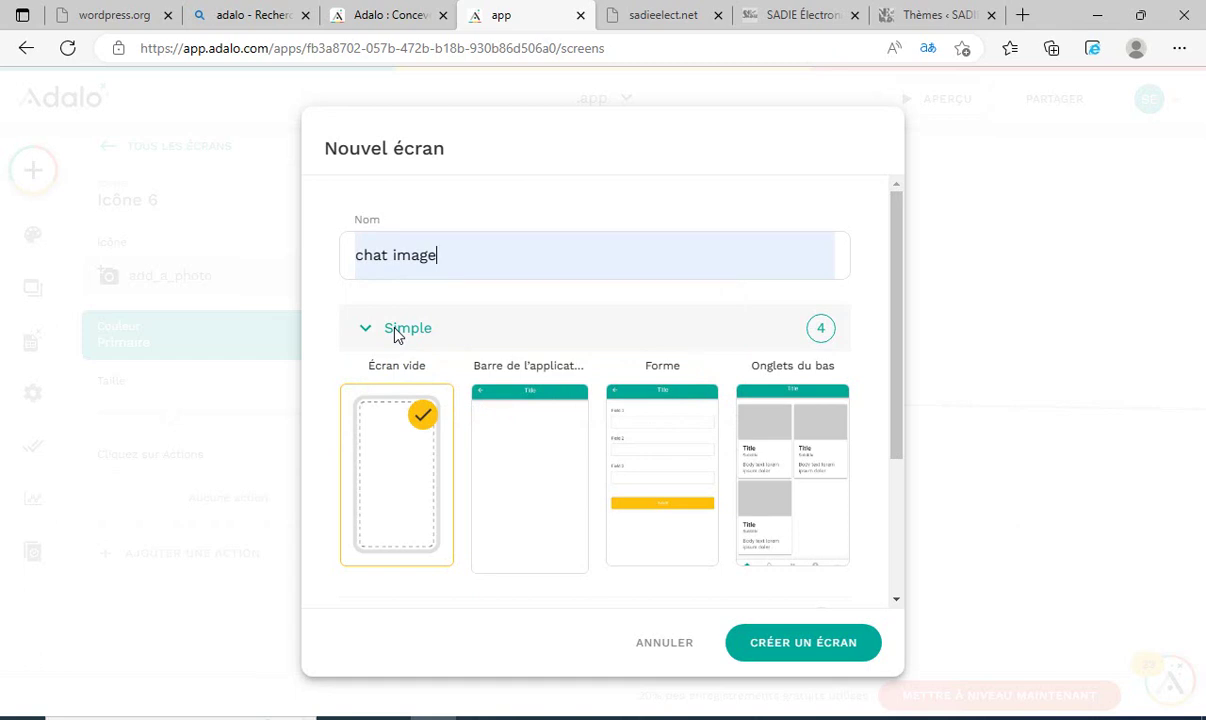
pyautogui.click(825, 646)
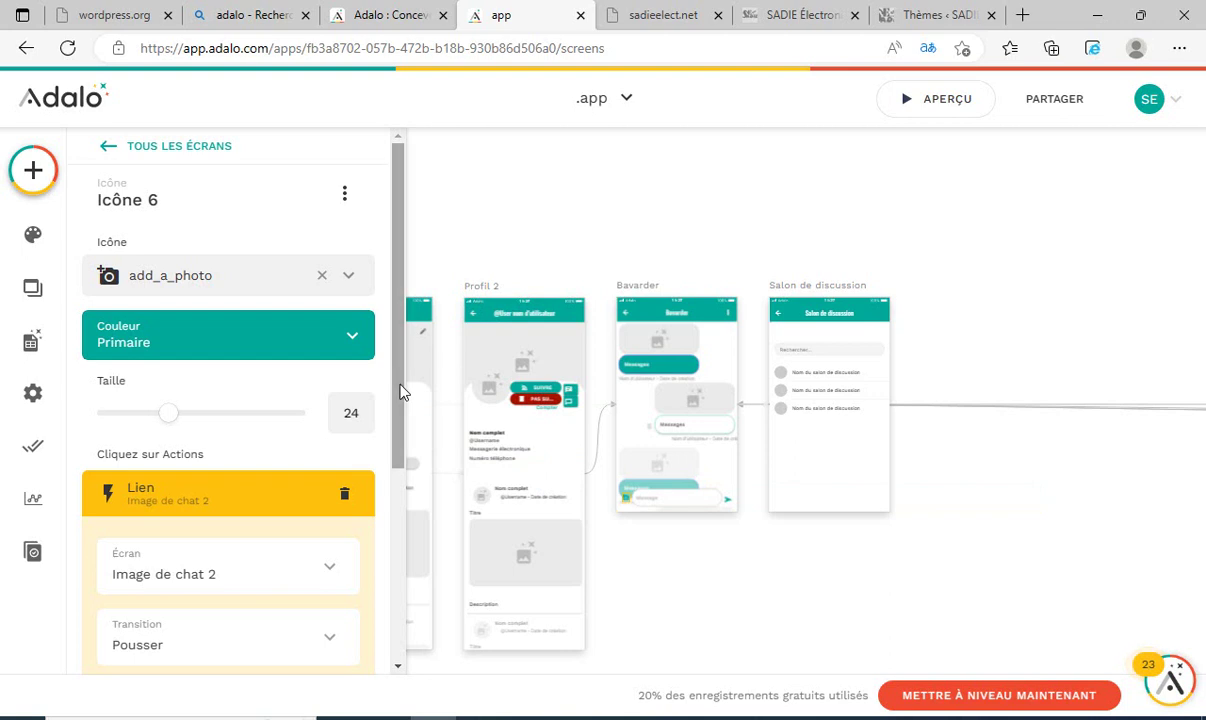
pyautogui.moveTo(400, 392); pyautogui.dragTo(390, 554)
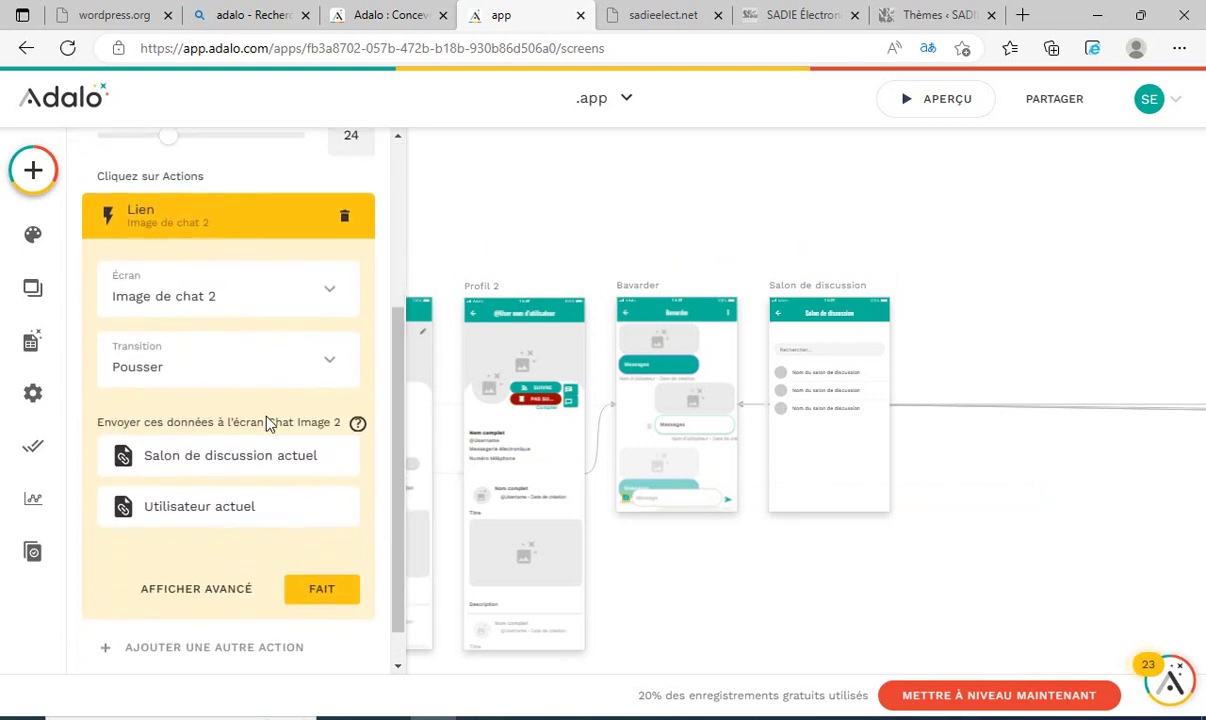
pyautogui.click(319, 592)
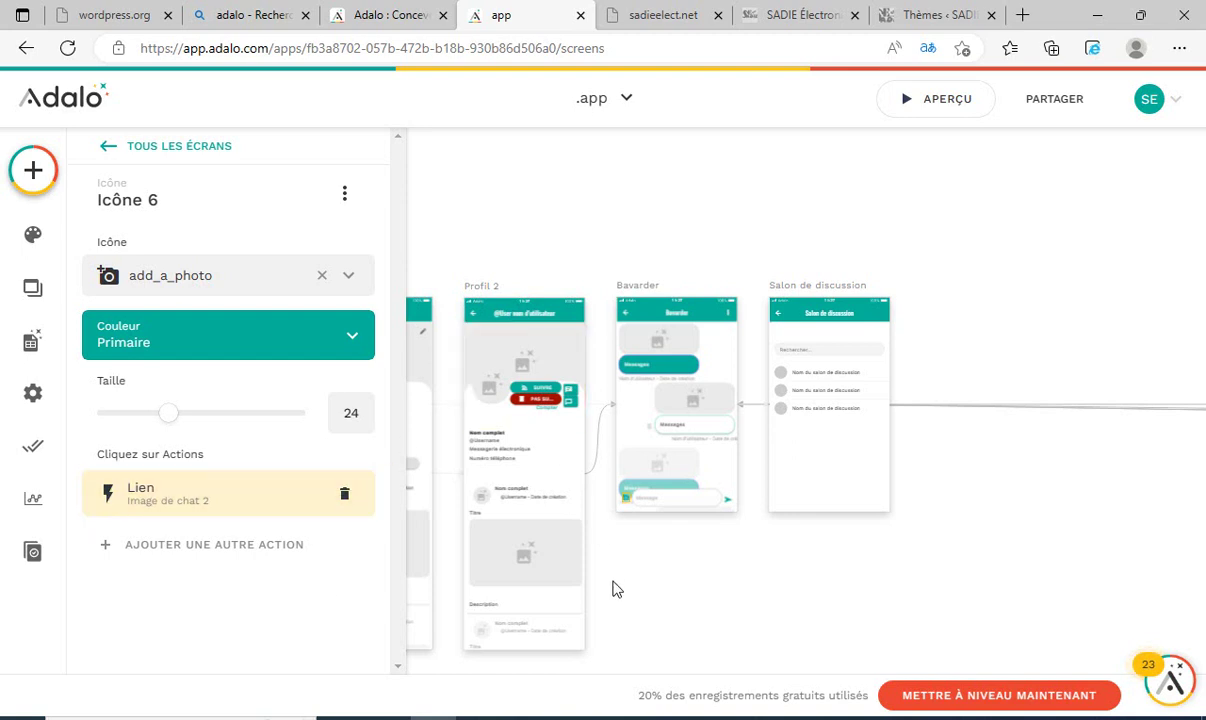
# Move the new Image de chat 2 screen directly beside the Salon de discussion screen.
pyautogui.click(695, 568)
pyautogui.hscroll(4, 695, 568)
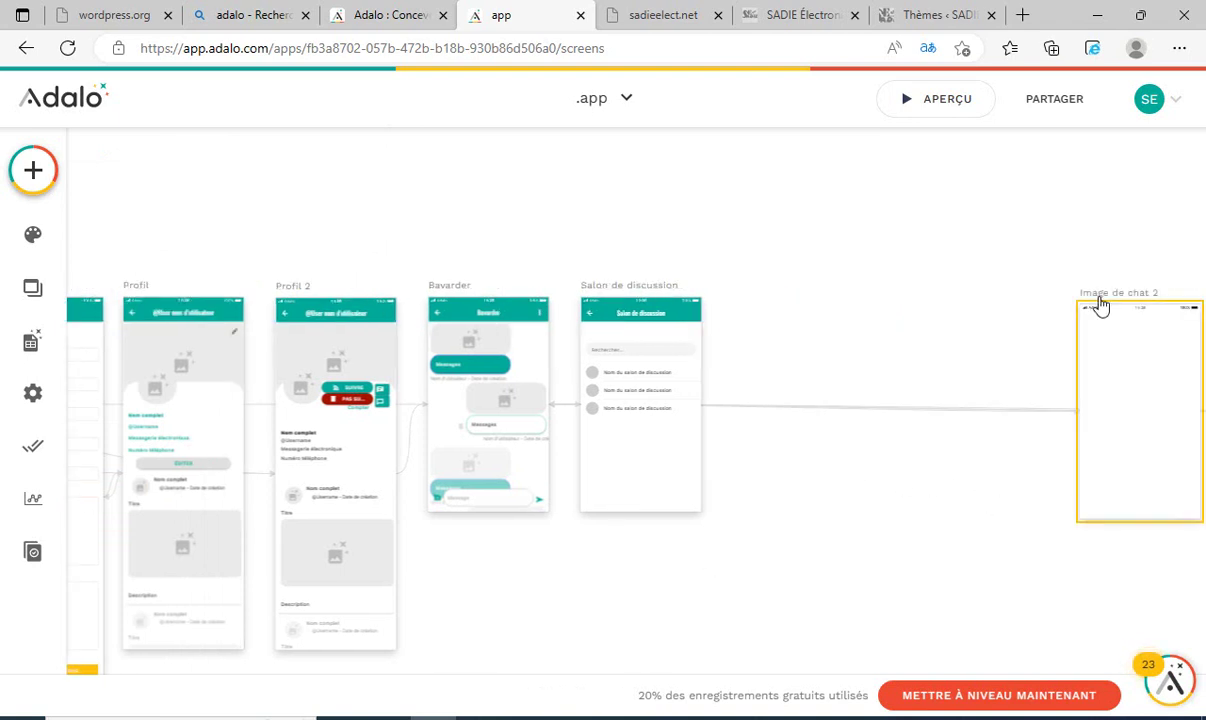
pyautogui.moveTo(1100, 300); pyautogui.dragTo(756, 293)
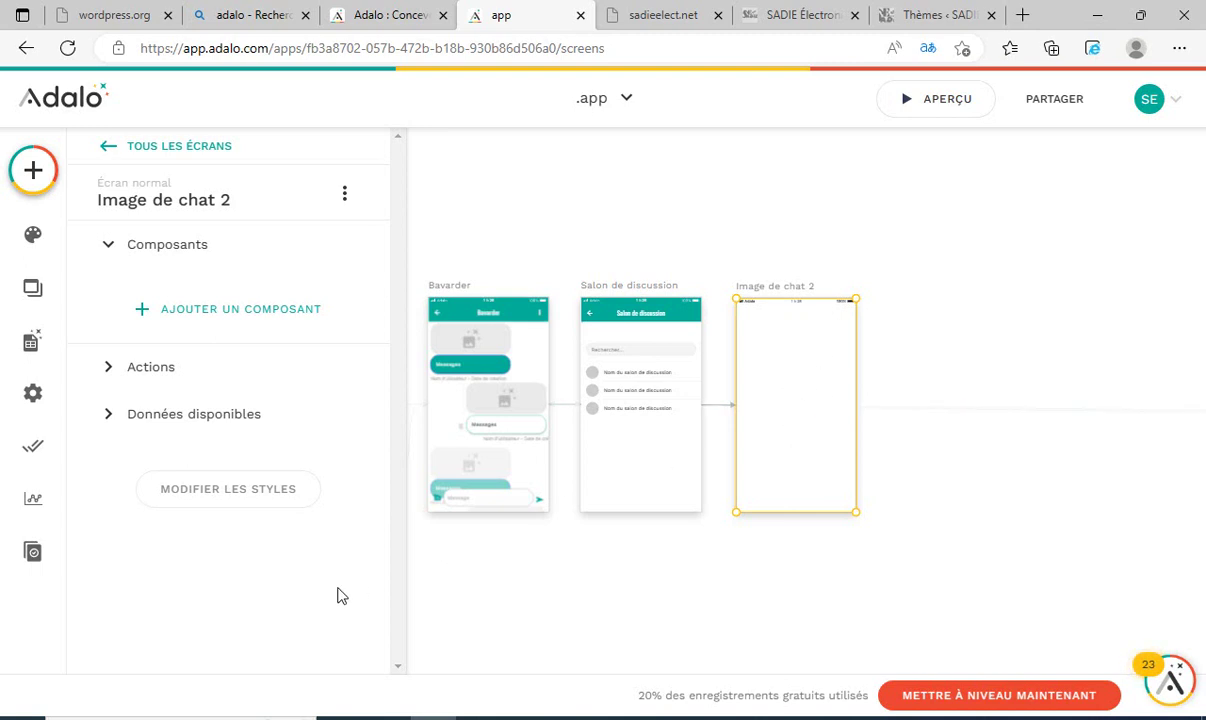
# Set the background colour of the Image de chat 2 screen to black (000000).
pyautogui.click(228, 489)
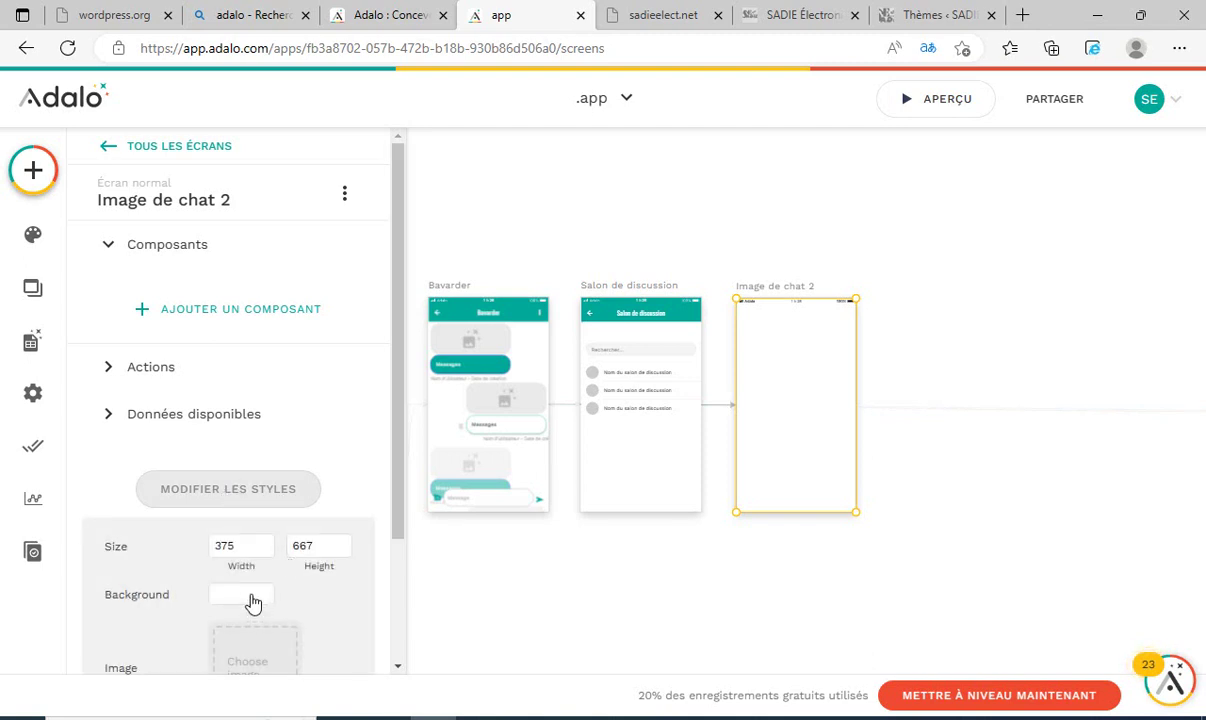
pyautogui.click(253, 598)
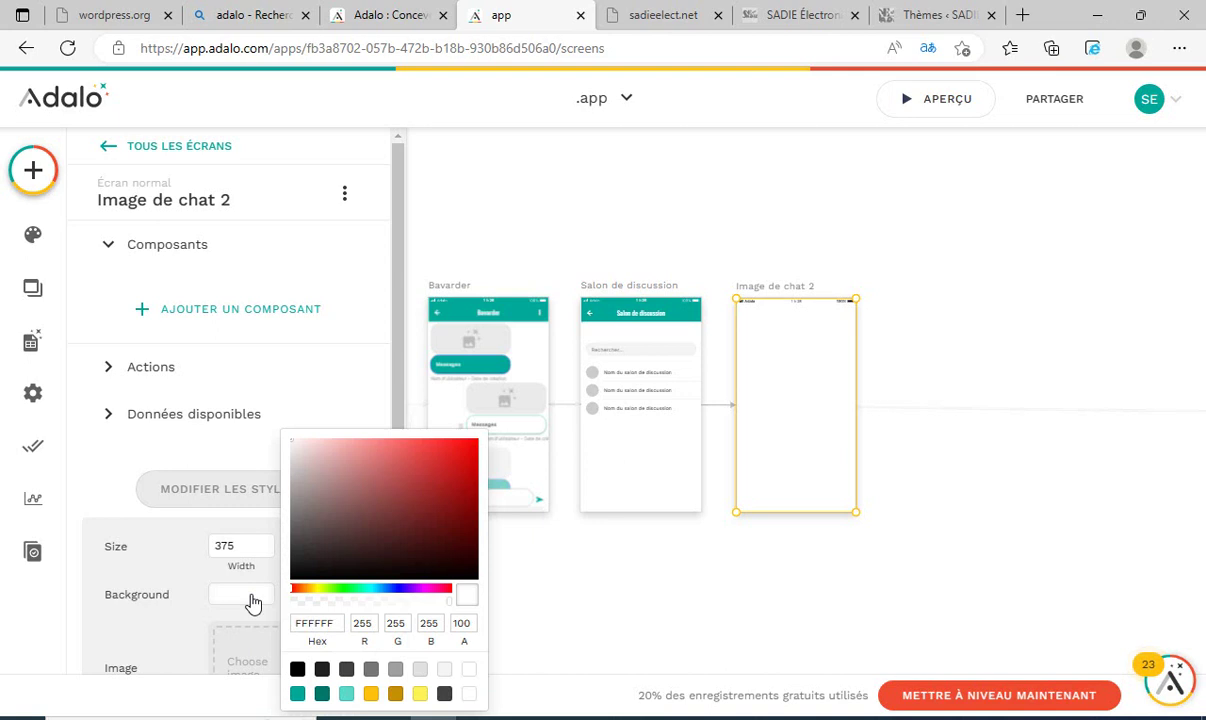
pyautogui.click(297, 670)
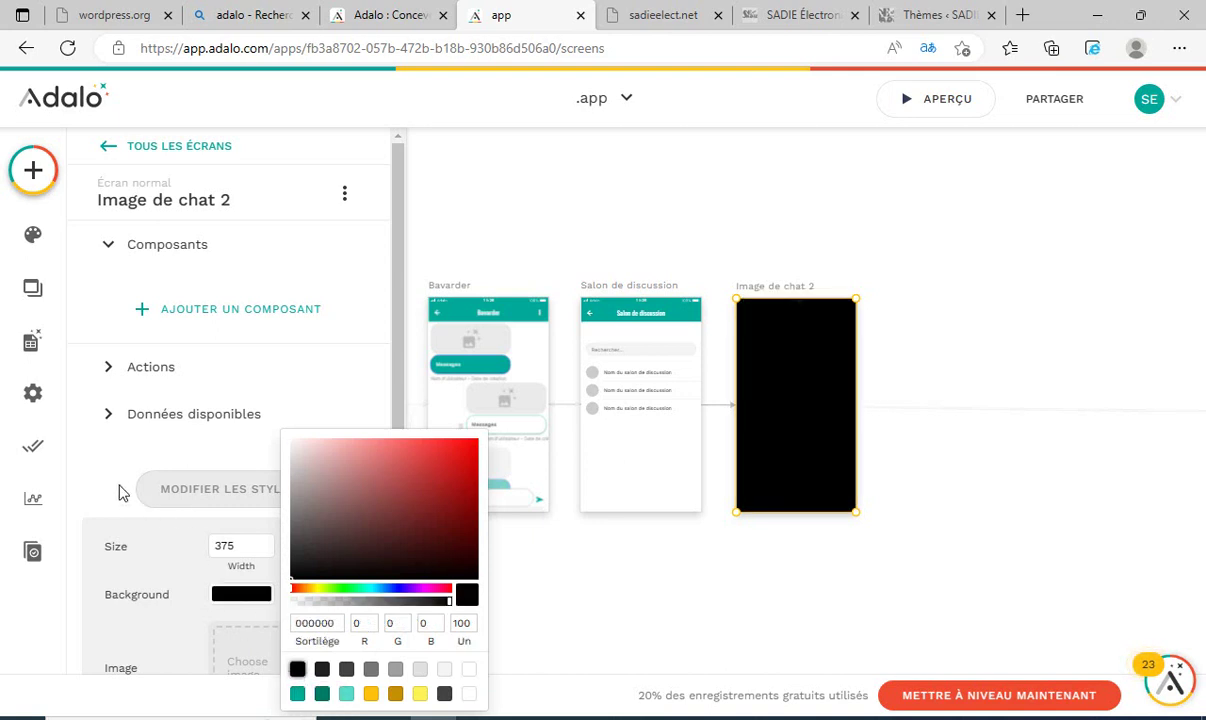
pyautogui.click(98, 462)
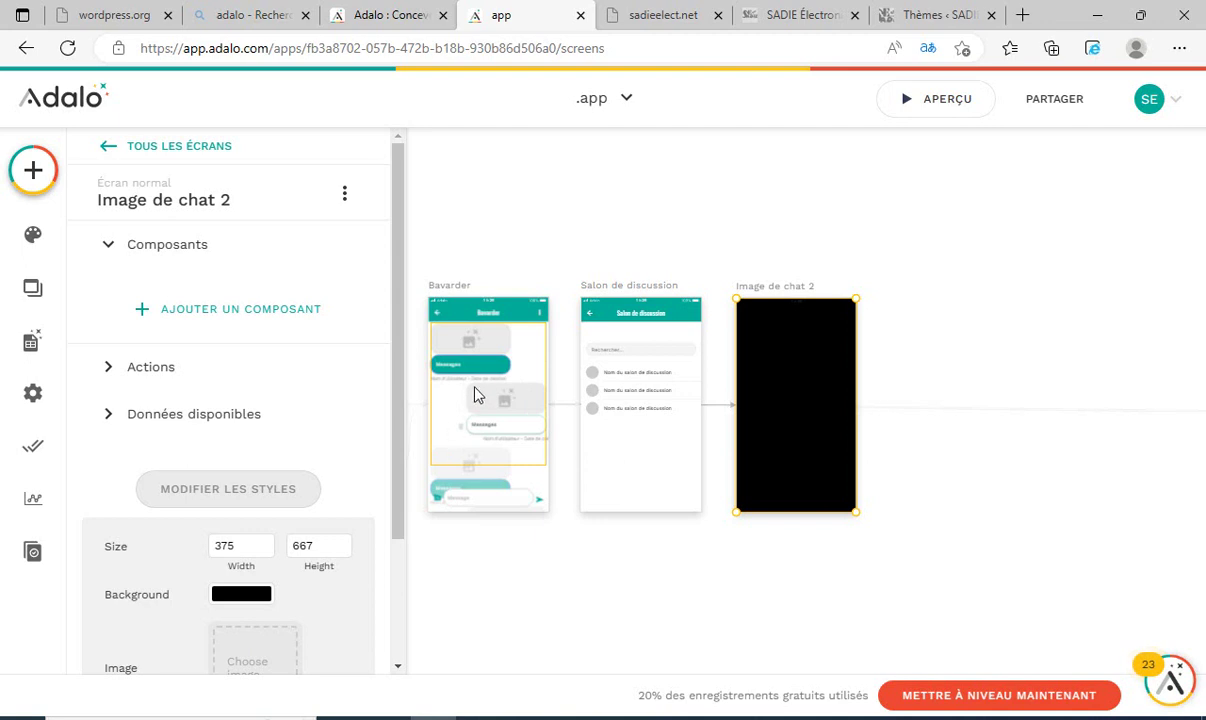
# Add an Icône component in the upper-left corner of the Image de chat 2 screen.
pyautogui.click(35, 171)
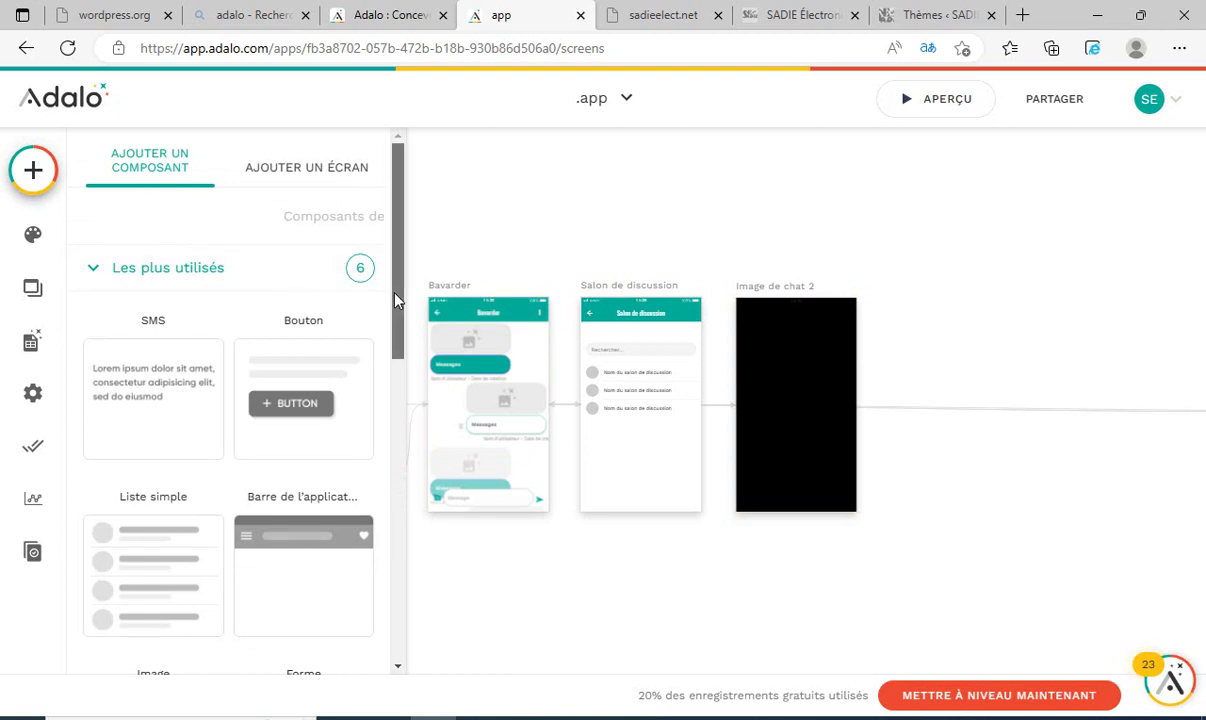
pyautogui.moveTo(393, 296); pyautogui.dragTo(404, 460)
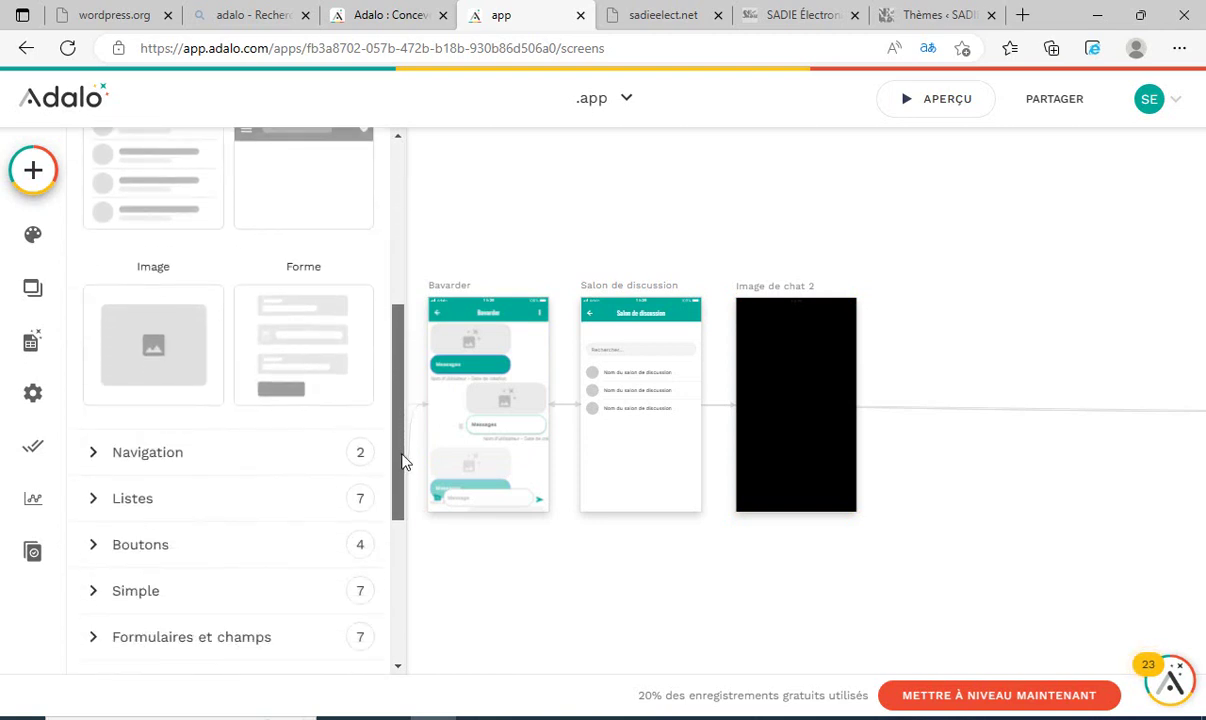
pyautogui.click(100, 542)
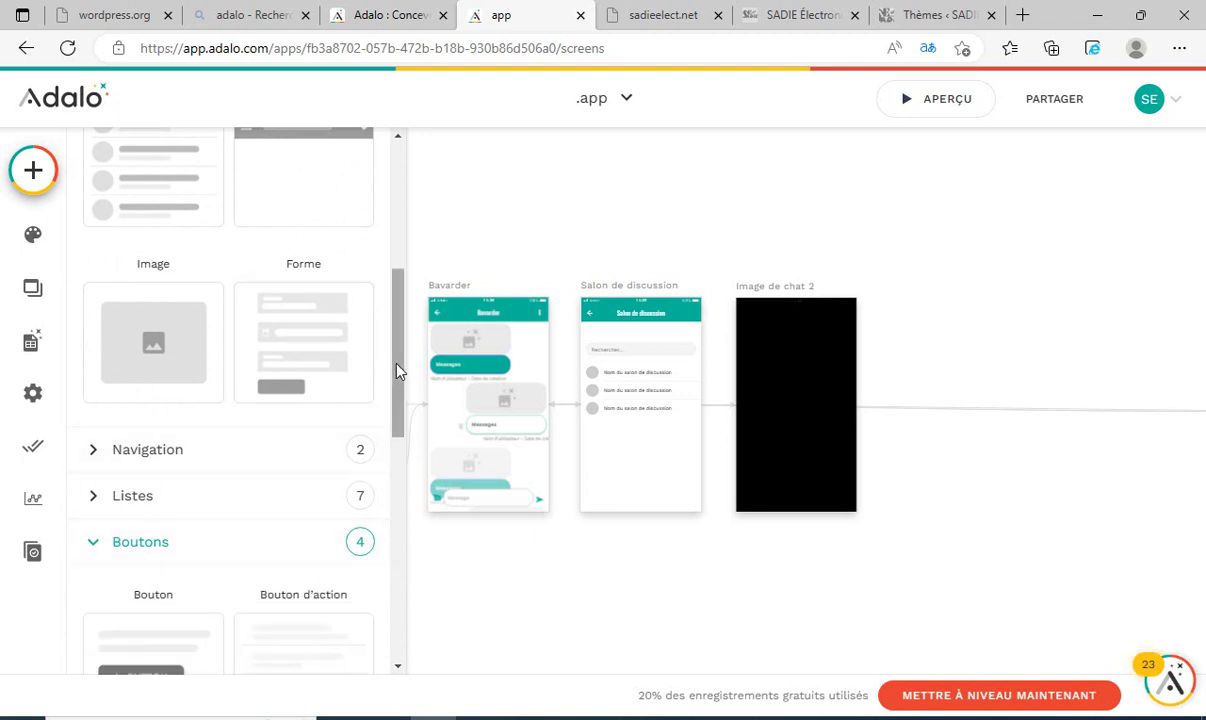
pyautogui.moveTo(397, 404); pyautogui.dragTo(404, 482)
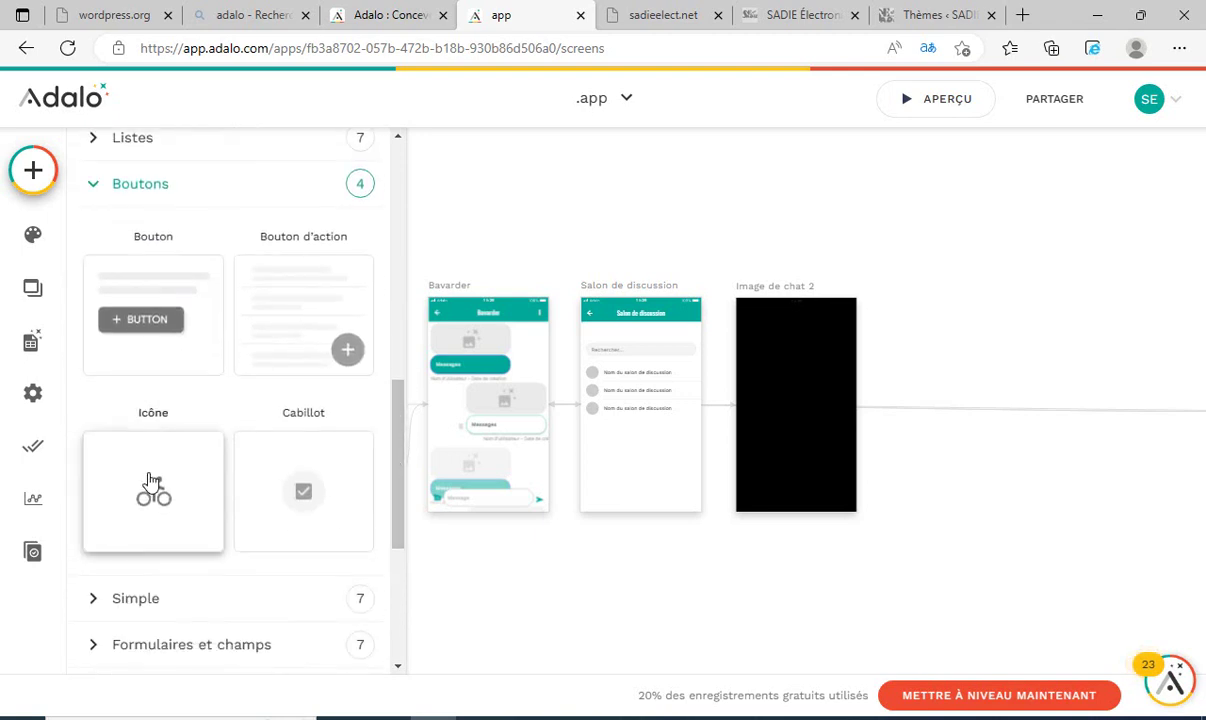
pyautogui.moveTo(135, 450); pyautogui.dragTo(745, 316)
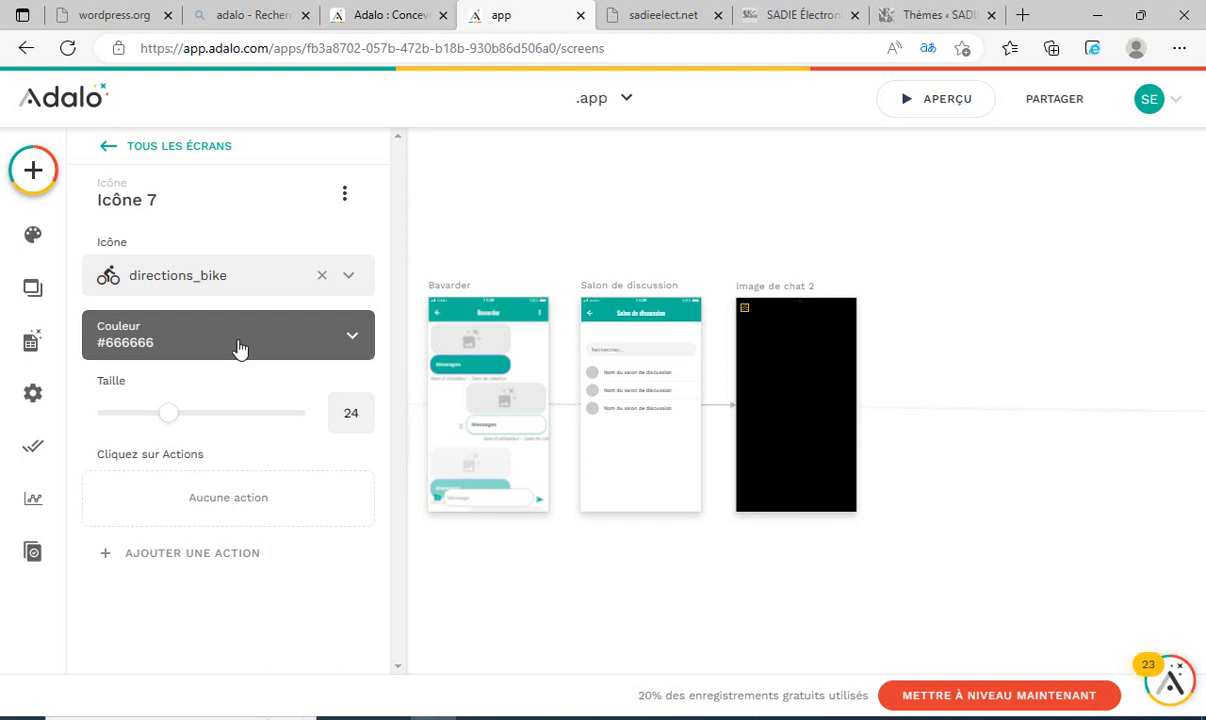
# Change the new icon on the Image de chat 2 screen to arrow_back and colour it white (FFFFFF).
pyautogui.click(350, 280)
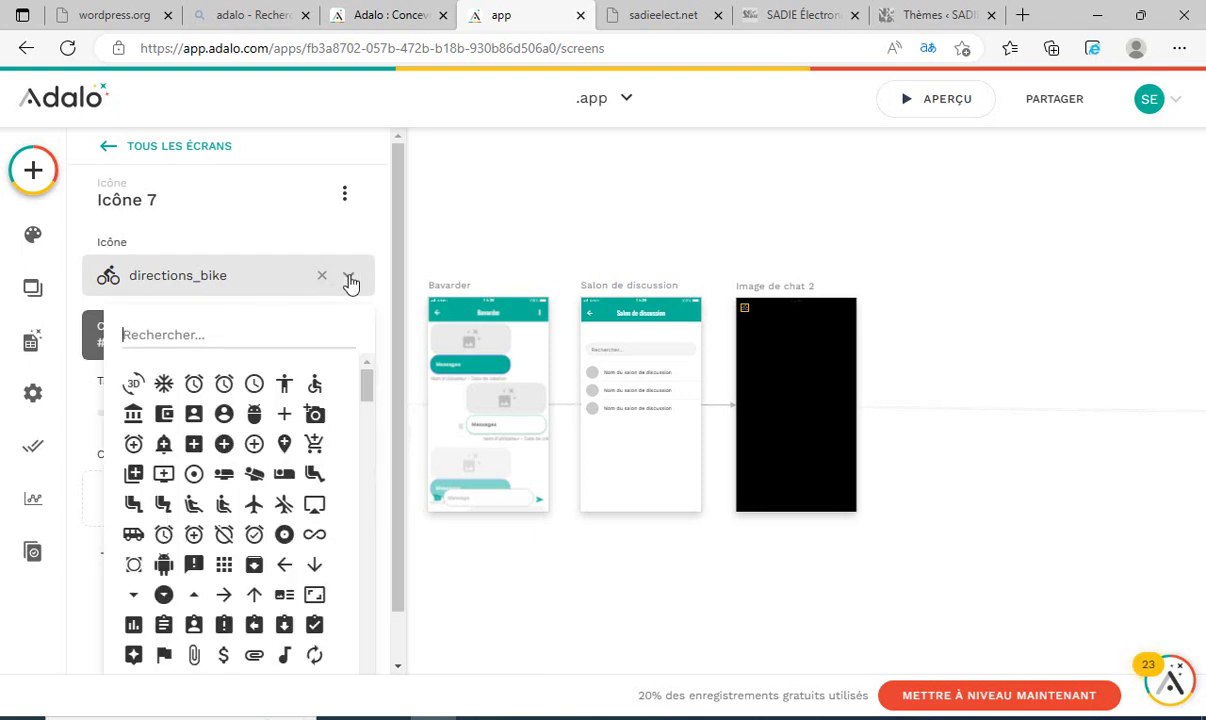
pyautogui.click(197, 340)
pyautogui.write('b')
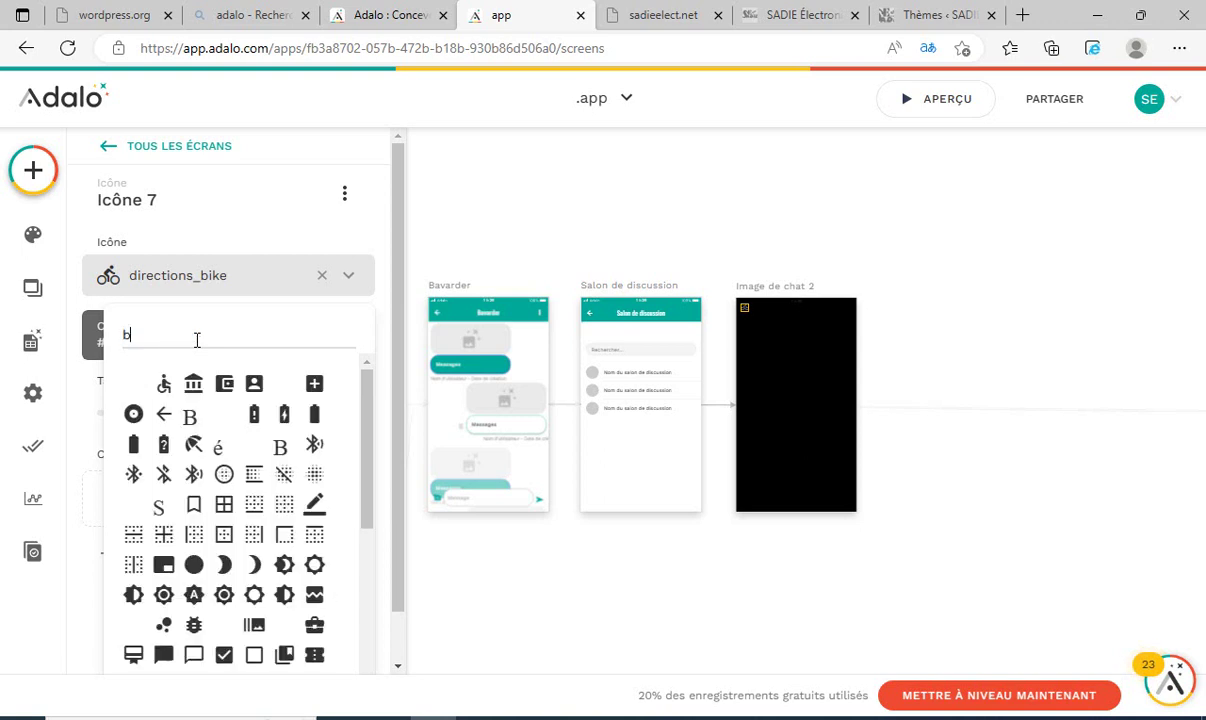
pyautogui.click(165, 417)
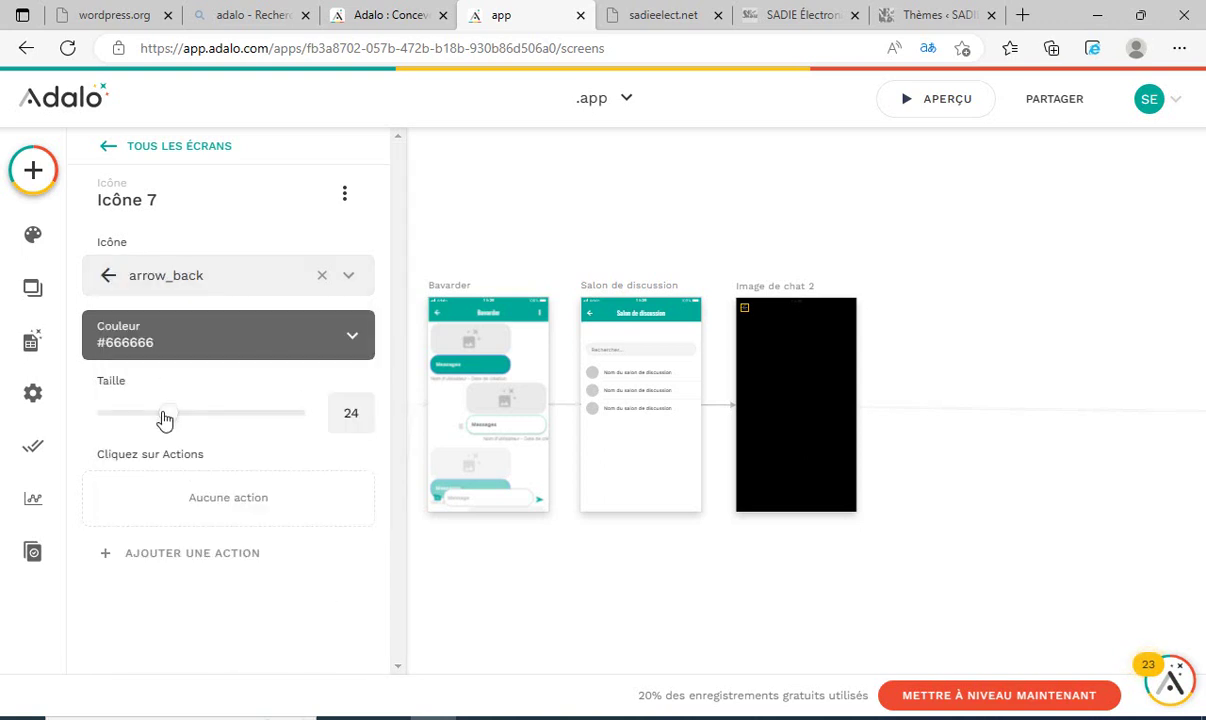
pyautogui.click(356, 341)
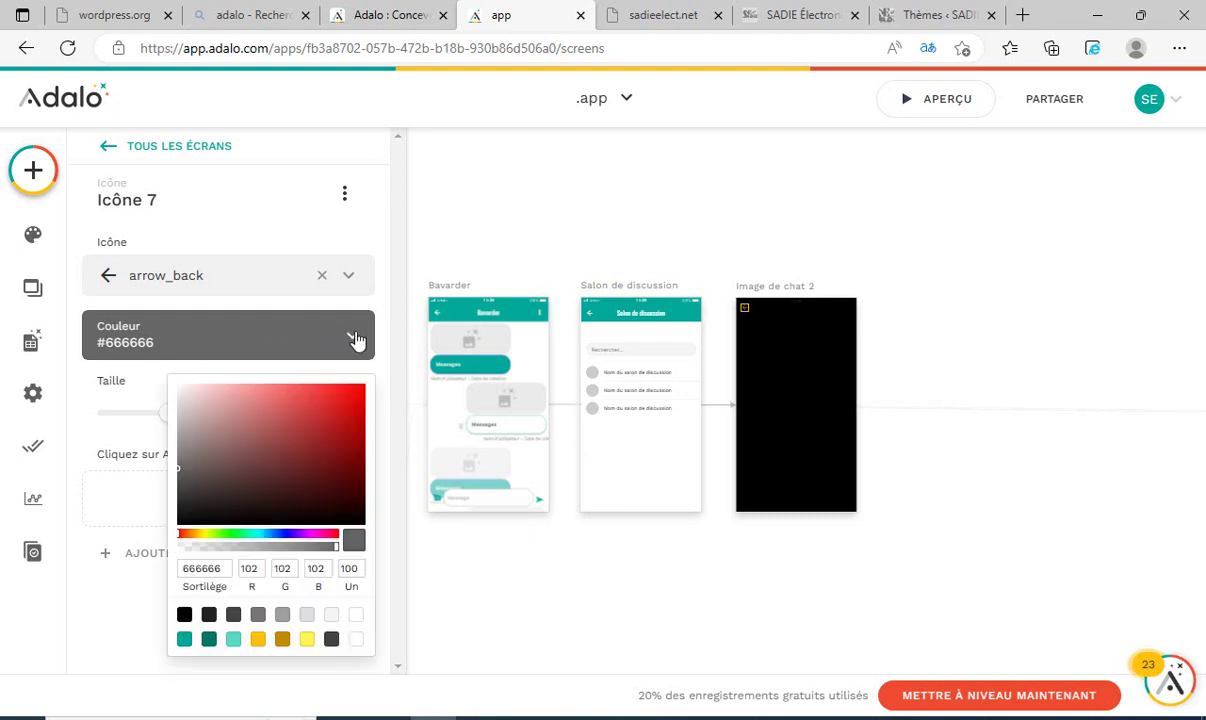
pyautogui.click(357, 616)
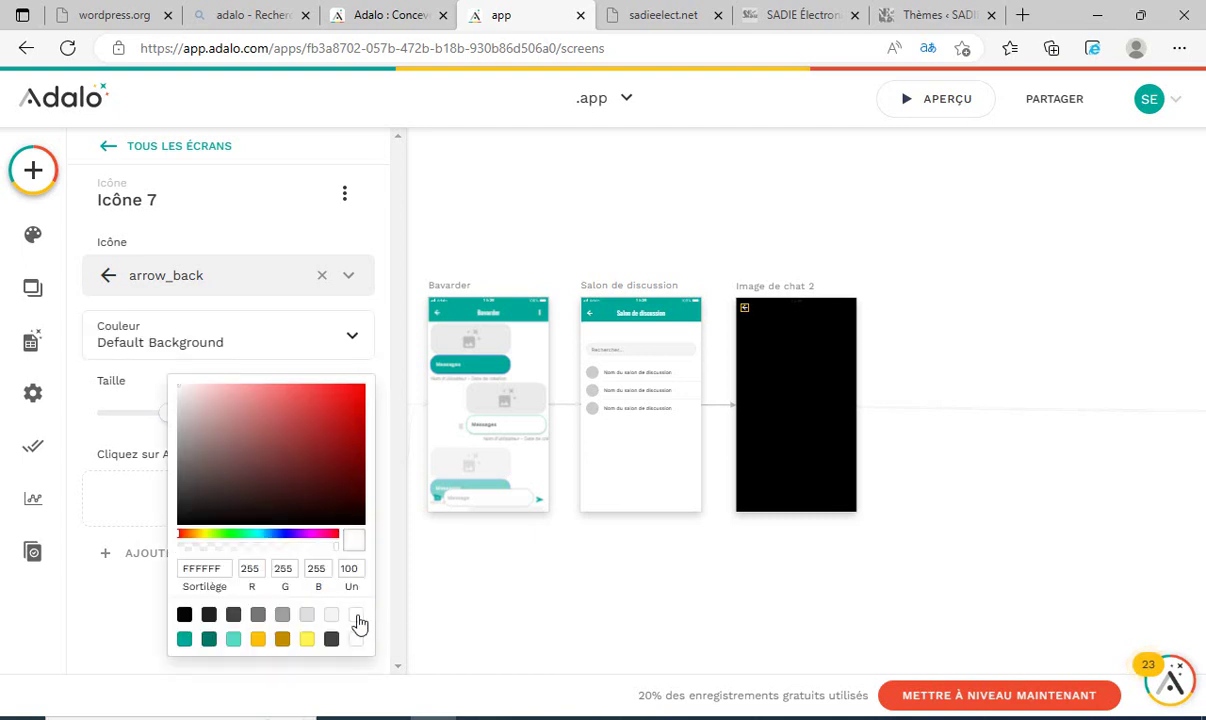
pyautogui.click(96, 629)
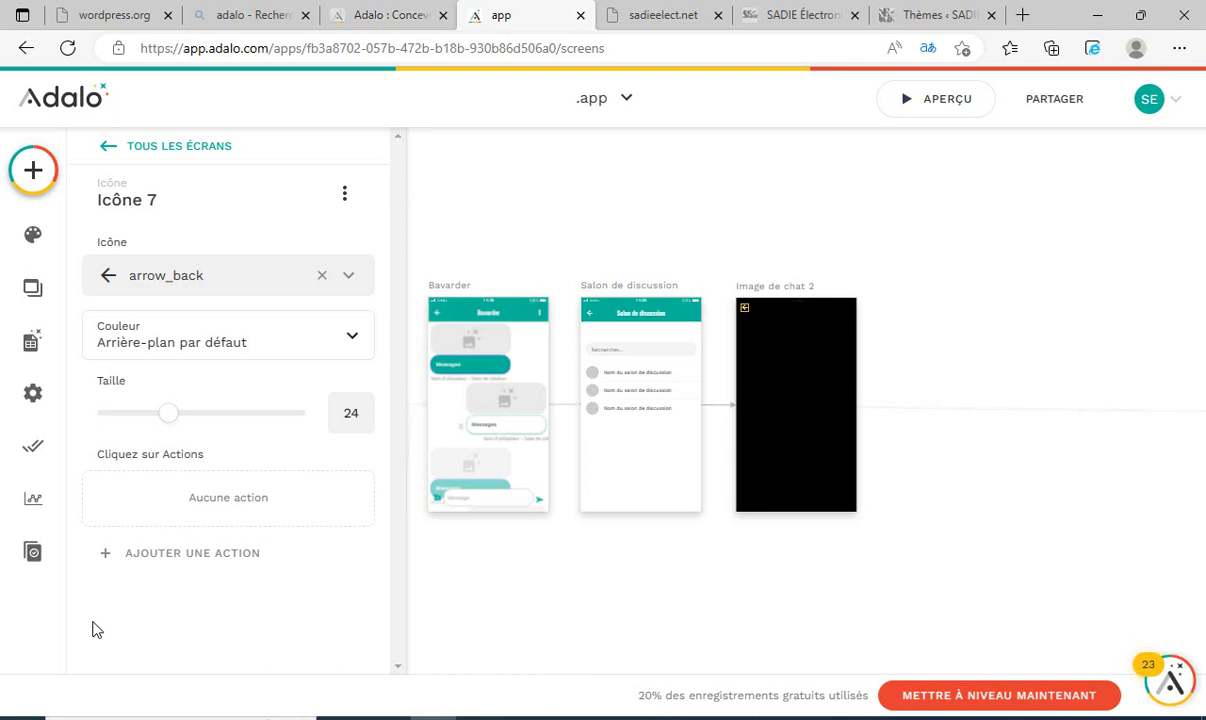
# Add a click action to the back arrow icon on the Image de chat 2 screen that links to Bavarder.
pyautogui.click(194, 562)
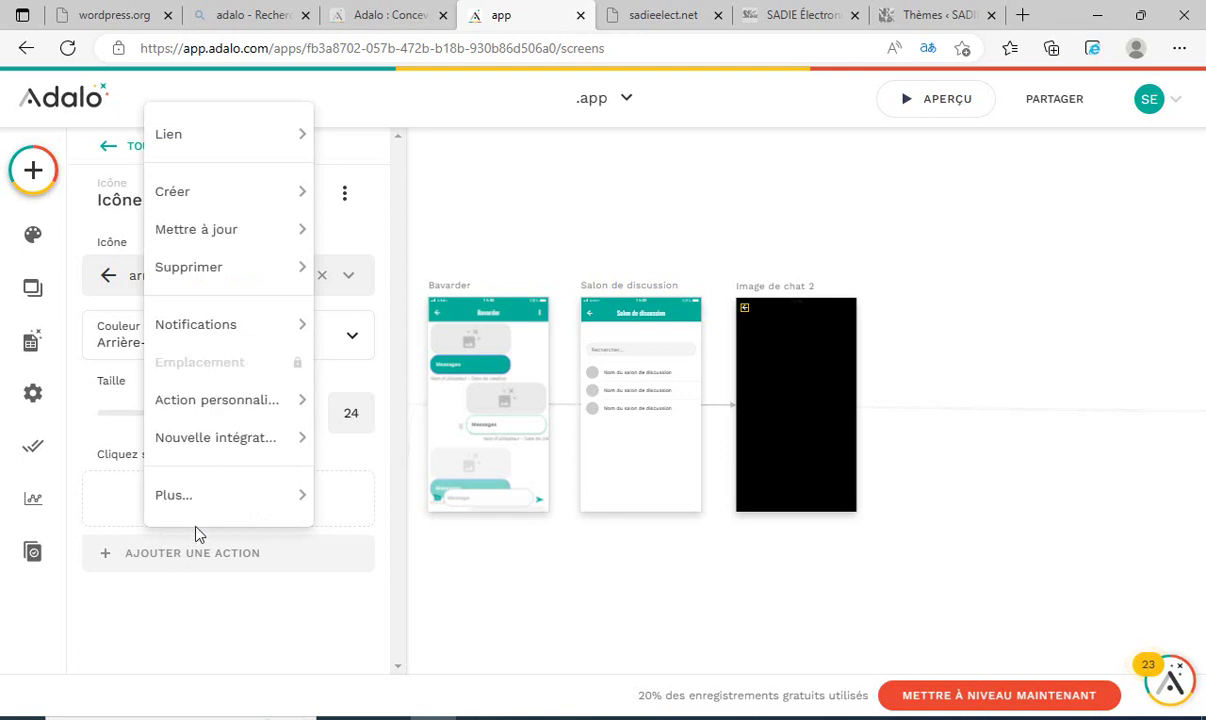
pyautogui.moveTo(210, 140)
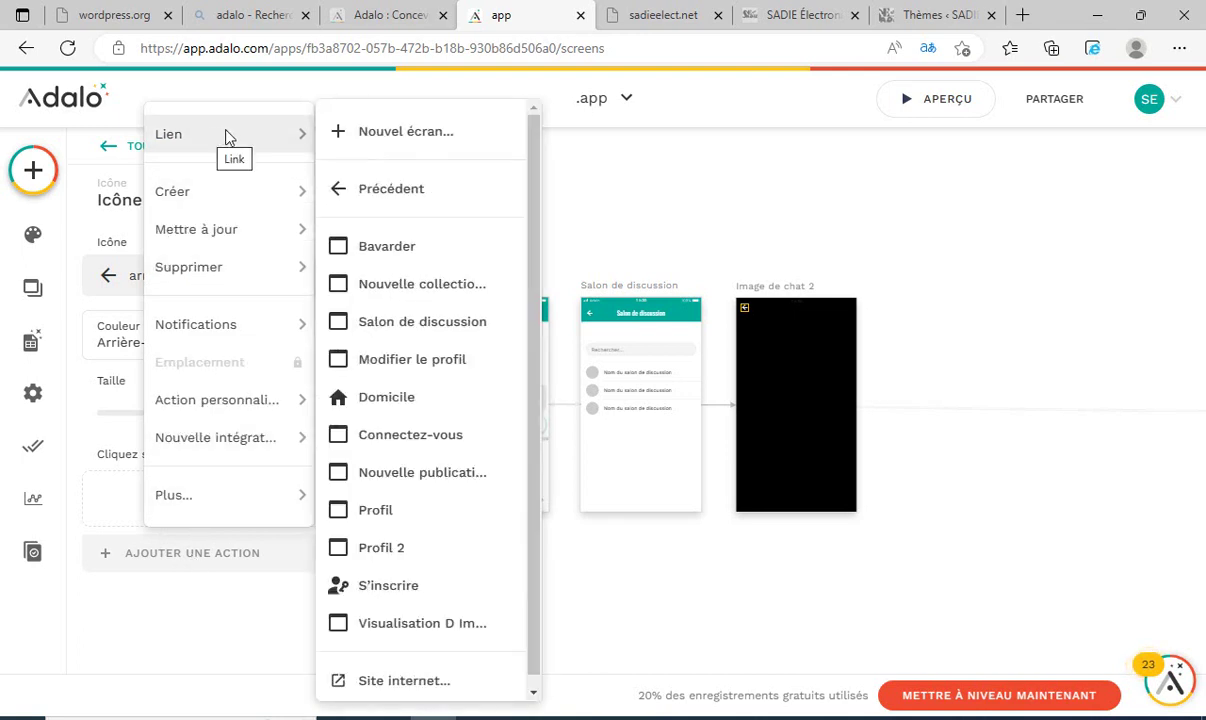
pyautogui.click(392, 252)
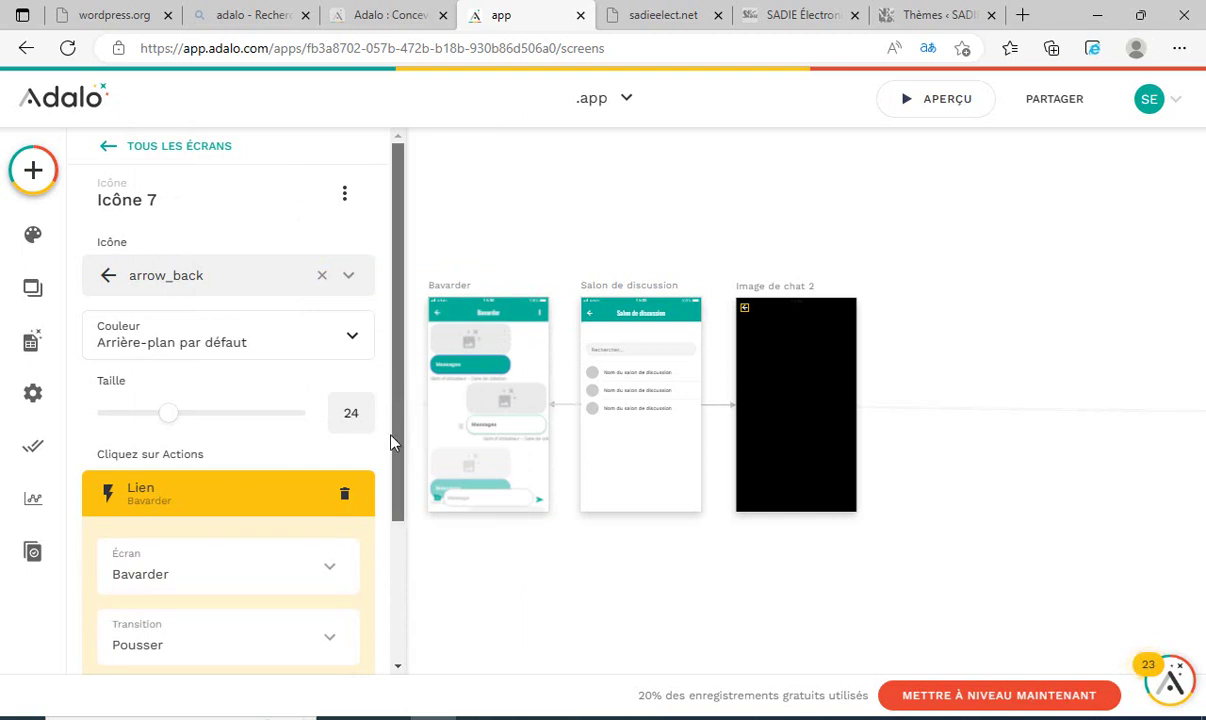
pyautogui.scroll(-2, 393, 480)
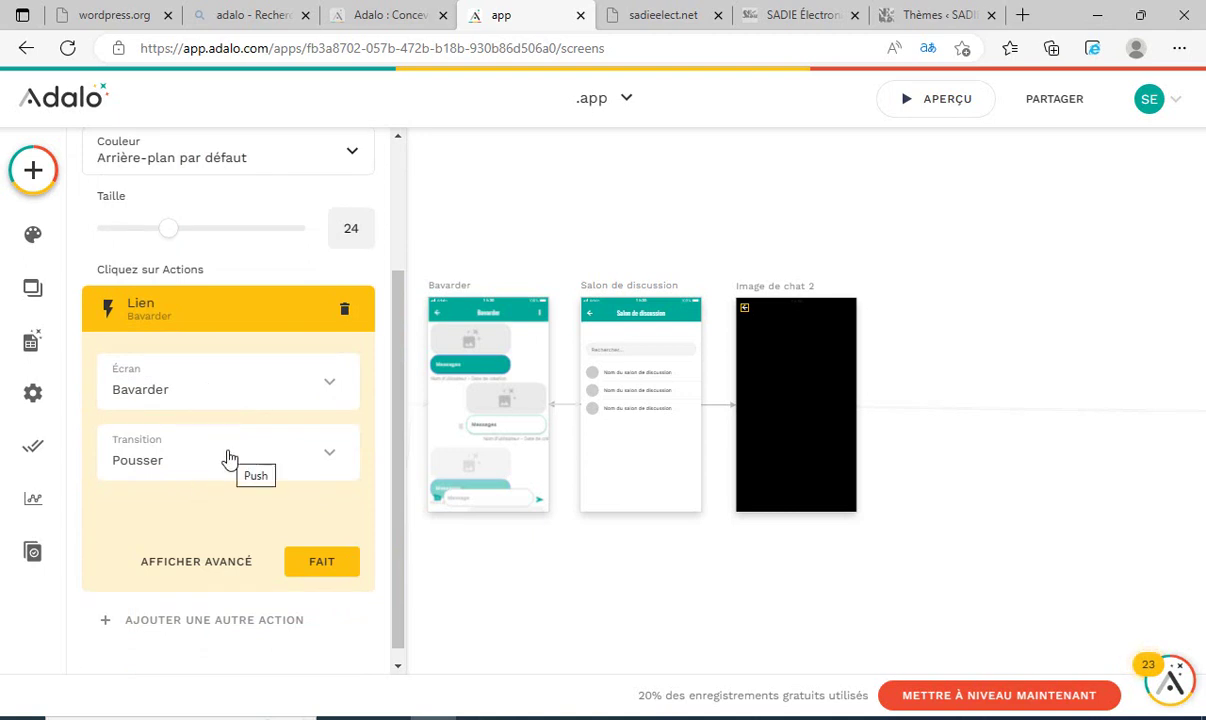
pyautogui.click(320, 562)
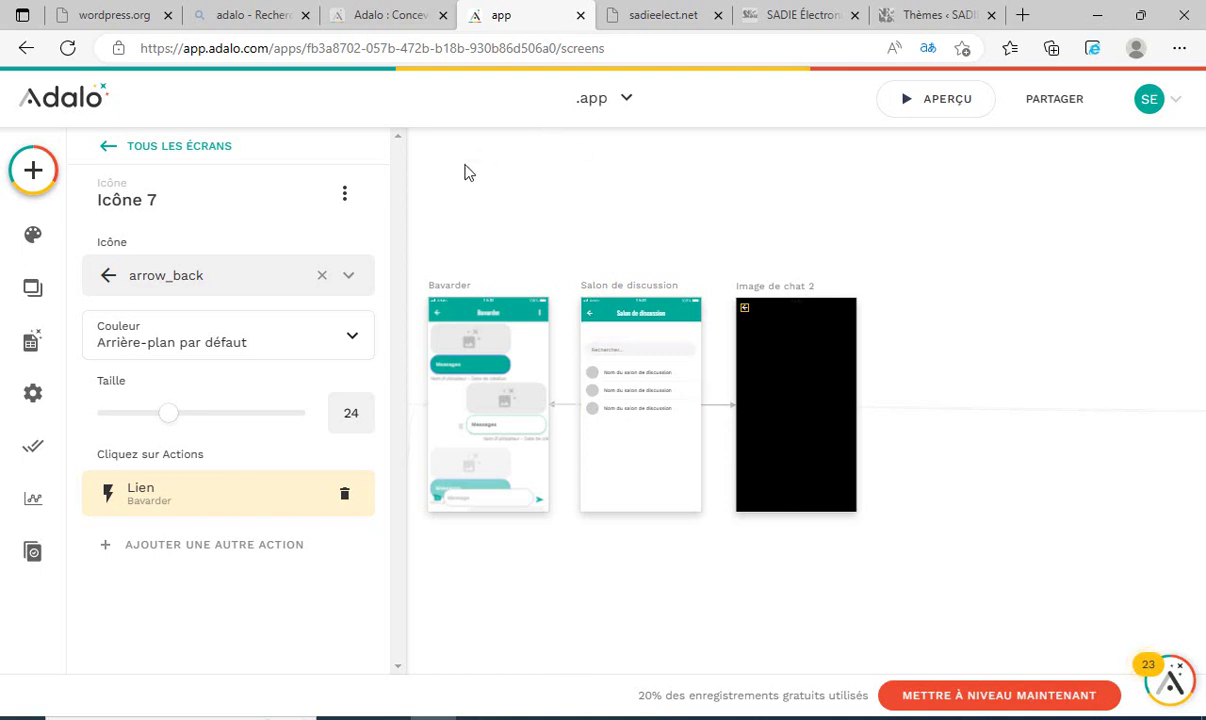
# Add a Sélecteur d'images component to the middle of the Image de chat 2 screen.
pyautogui.click(35, 172)
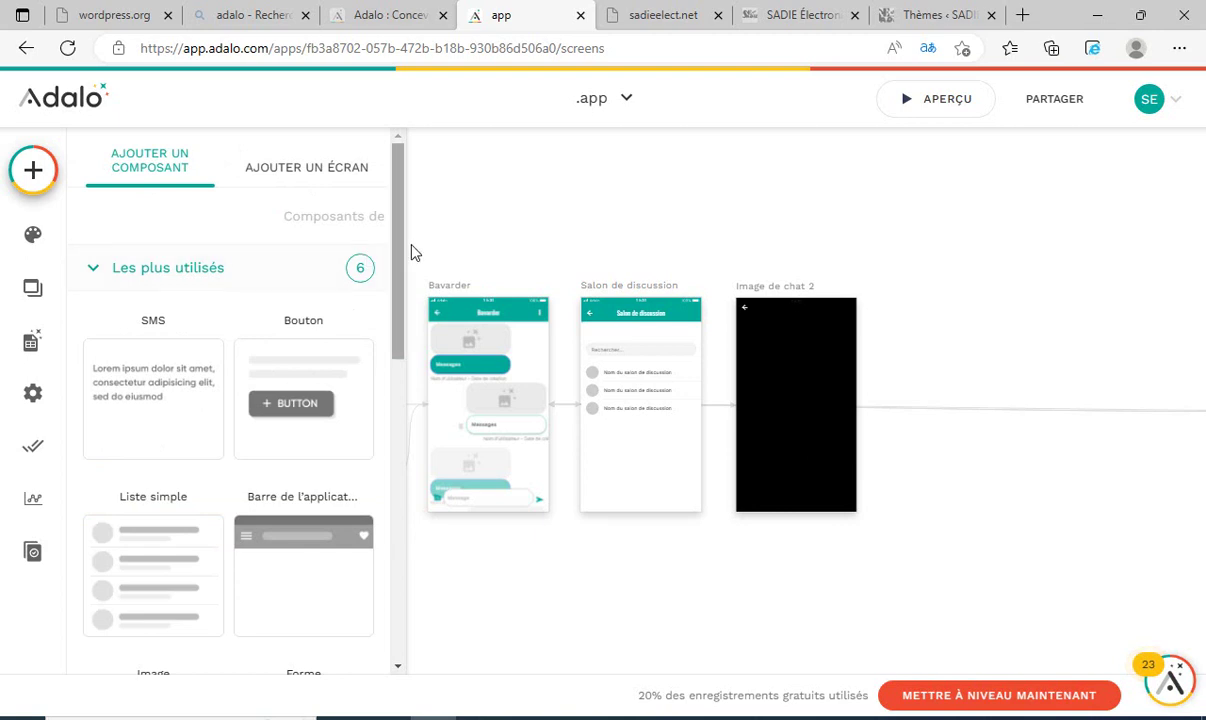
pyautogui.moveTo(398, 261); pyautogui.dragTo(420, 520)
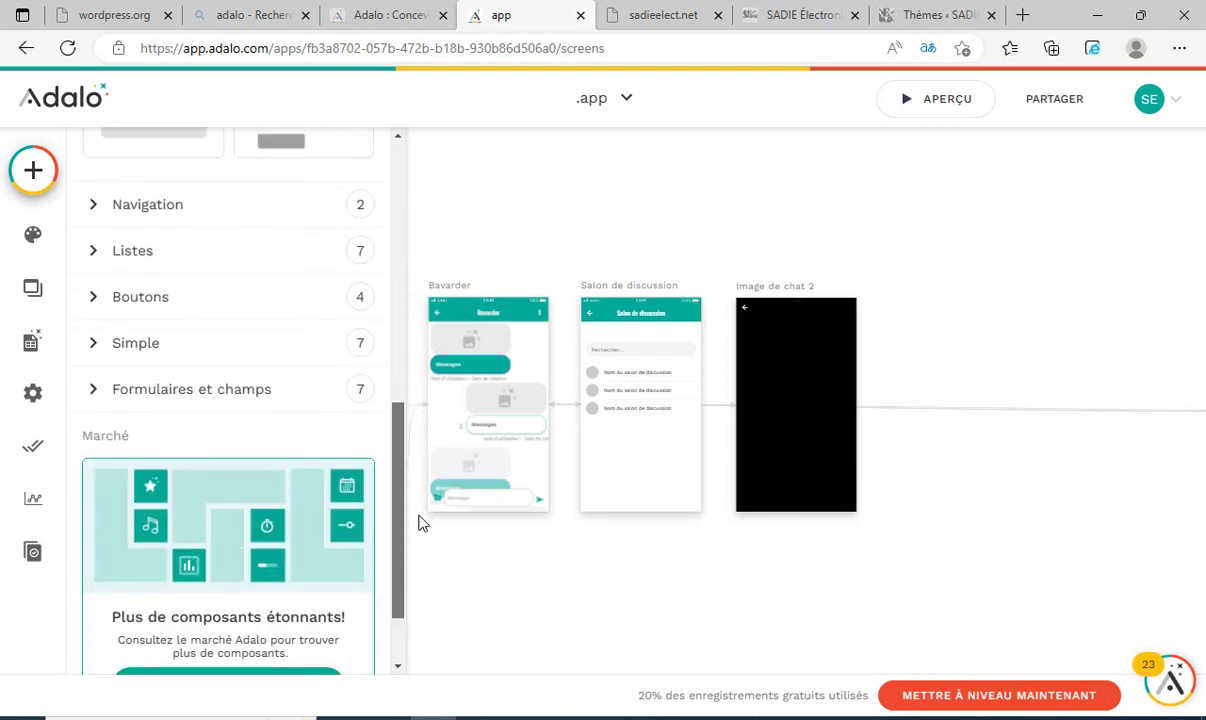
pyautogui.click(212, 390)
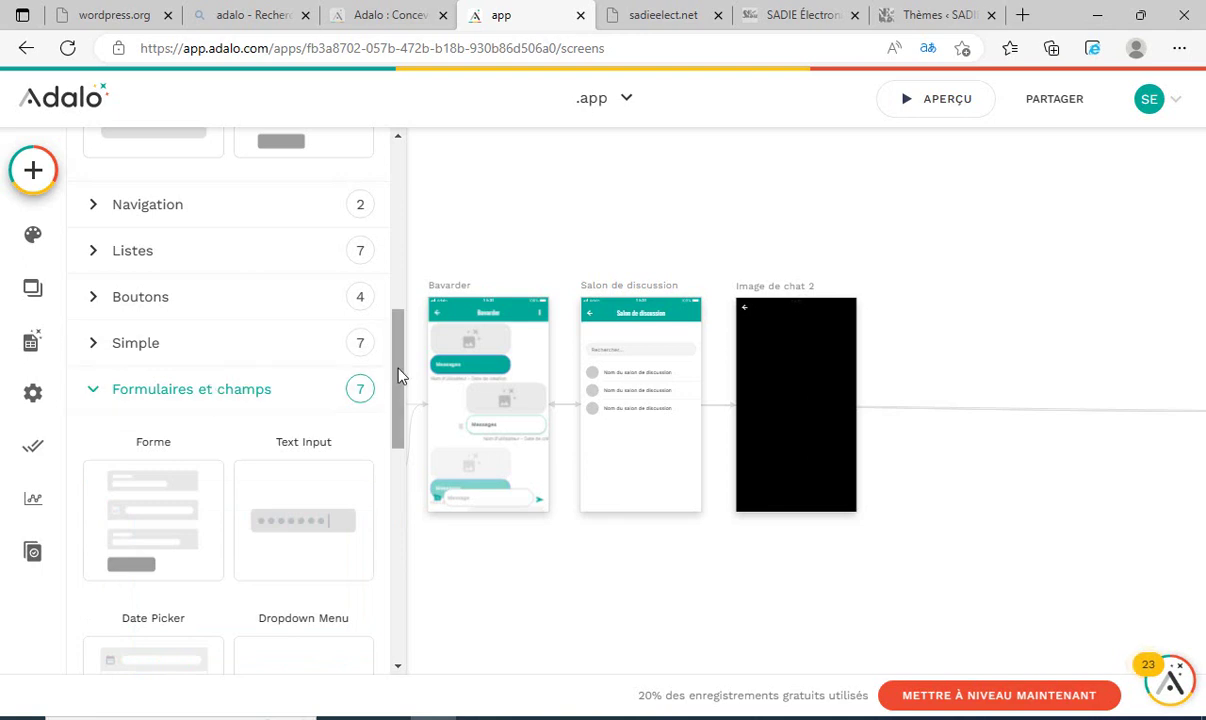
pyautogui.moveTo(404, 377); pyautogui.dragTo(404, 502)
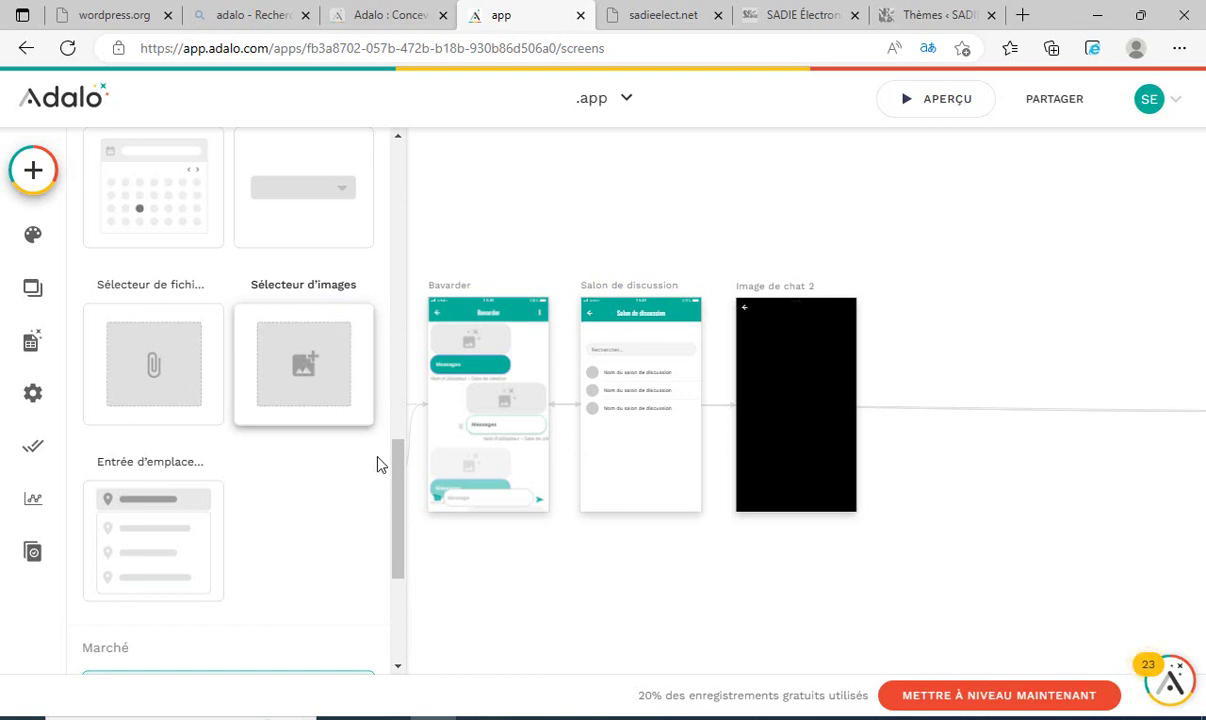
pyautogui.moveTo(398, 485); pyautogui.dragTo(381, 284)
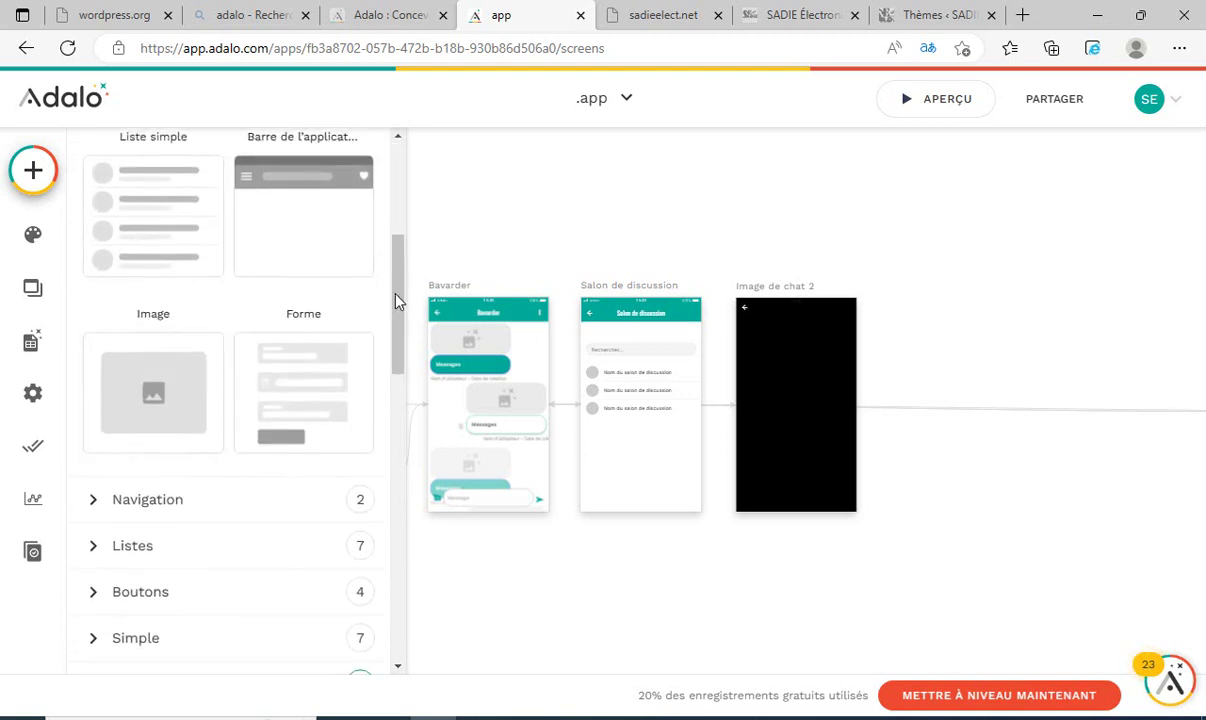
pyautogui.moveTo(401, 396); pyautogui.dragTo(418, 494)
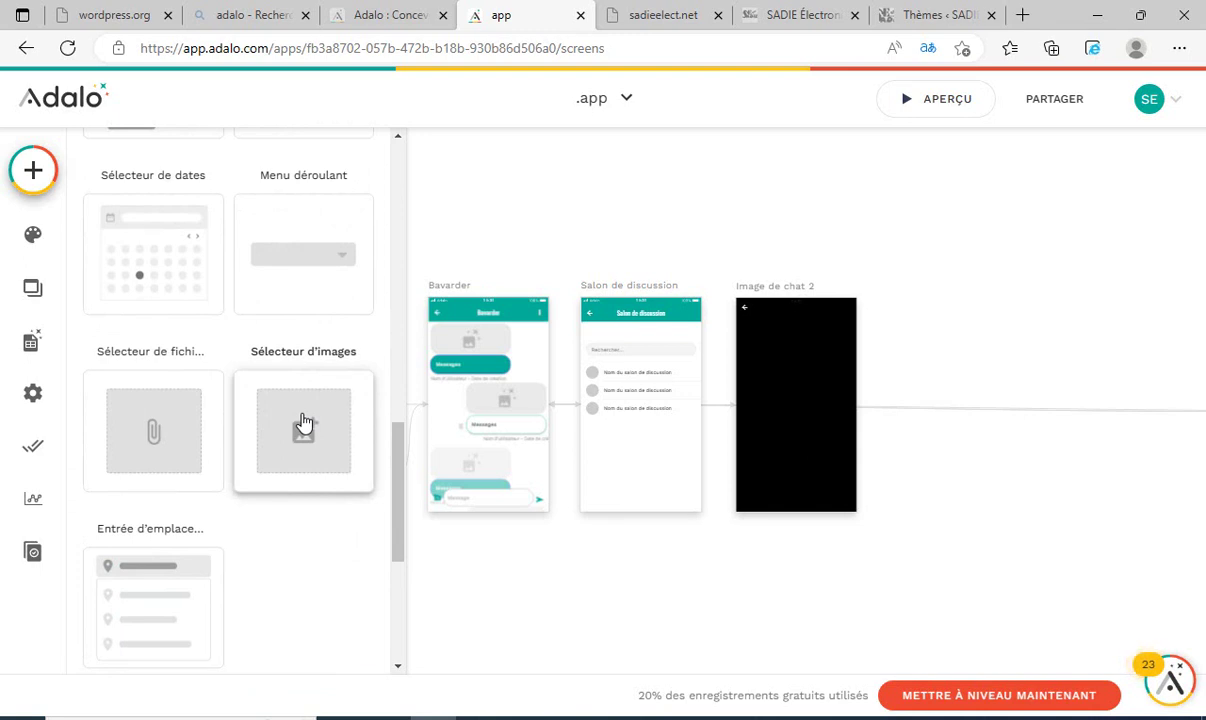
pyautogui.moveTo(304, 421); pyautogui.dragTo(798, 406)
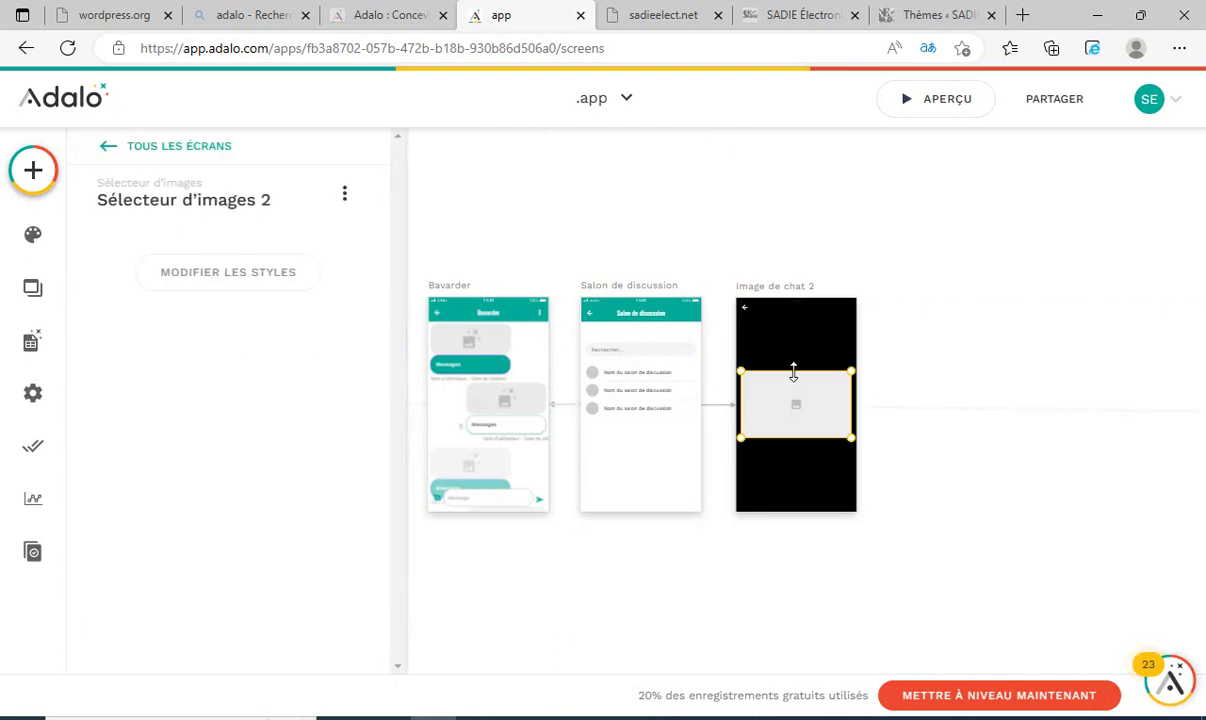
# Enlarge the image picker vertically to a height of about 336 and increase its corner rounding.
pyautogui.moveTo(793, 369); pyautogui.dragTo(793, 343)
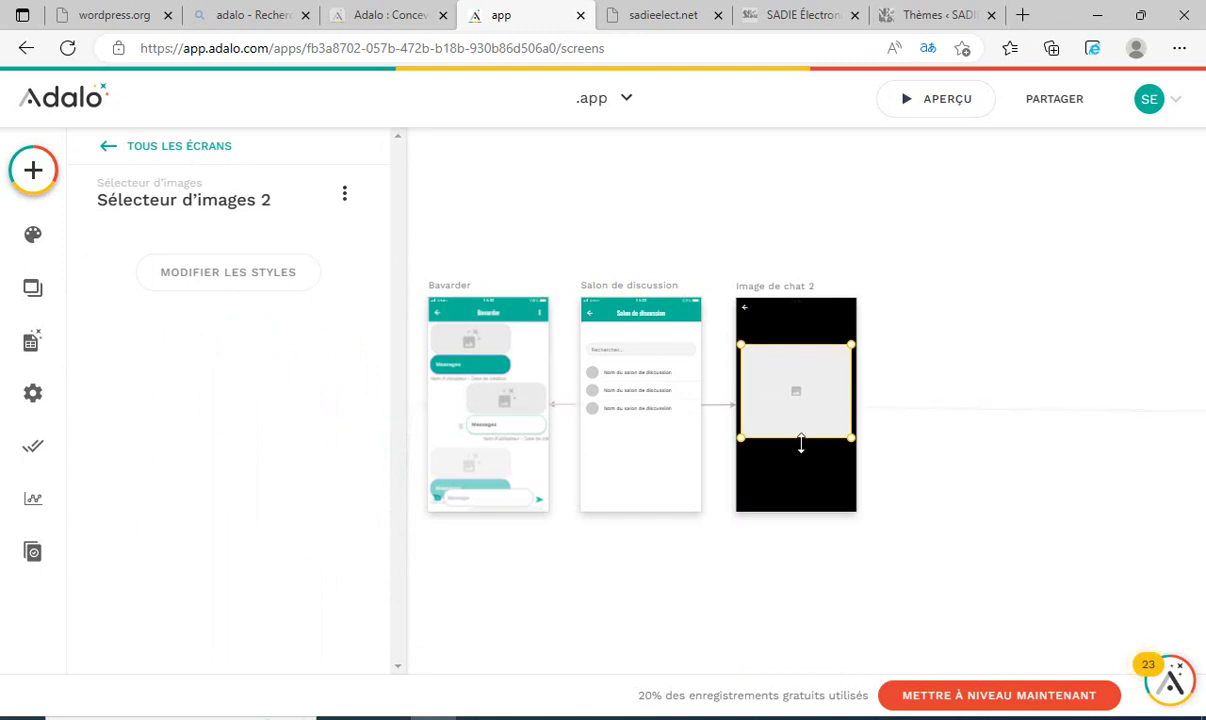
pyautogui.moveTo(801, 445)
pyautogui.mouseDown()
pyautogui.moveTo(802, 470)
pyautogui.moveTo(801, 458)
pyautogui.mouseUp()
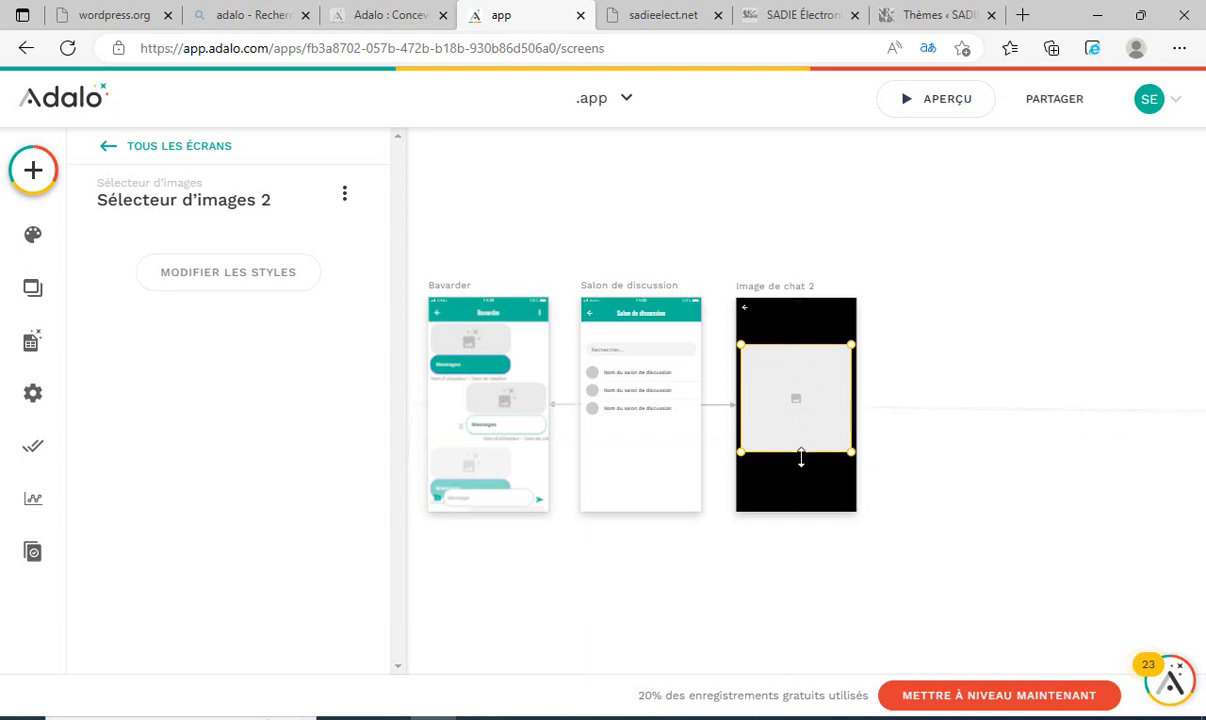
pyautogui.click(197, 276)
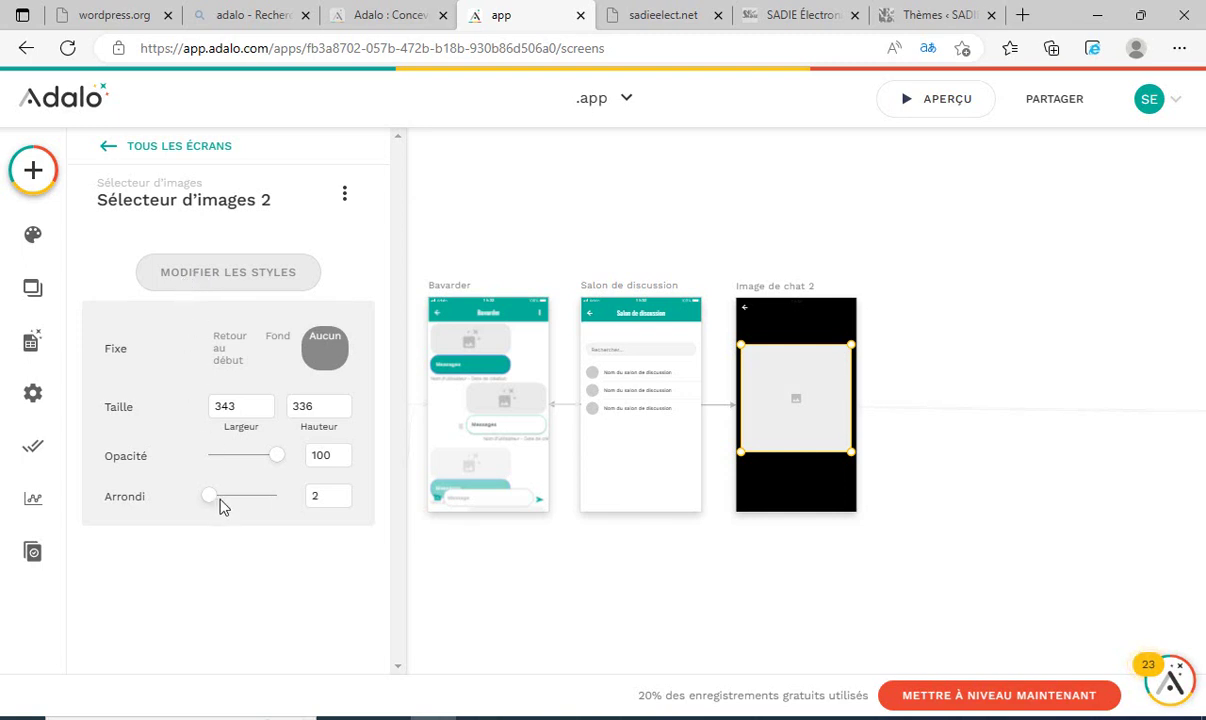
pyautogui.moveTo(221, 507); pyautogui.dragTo(223, 503)
pyautogui.click(808, 500)
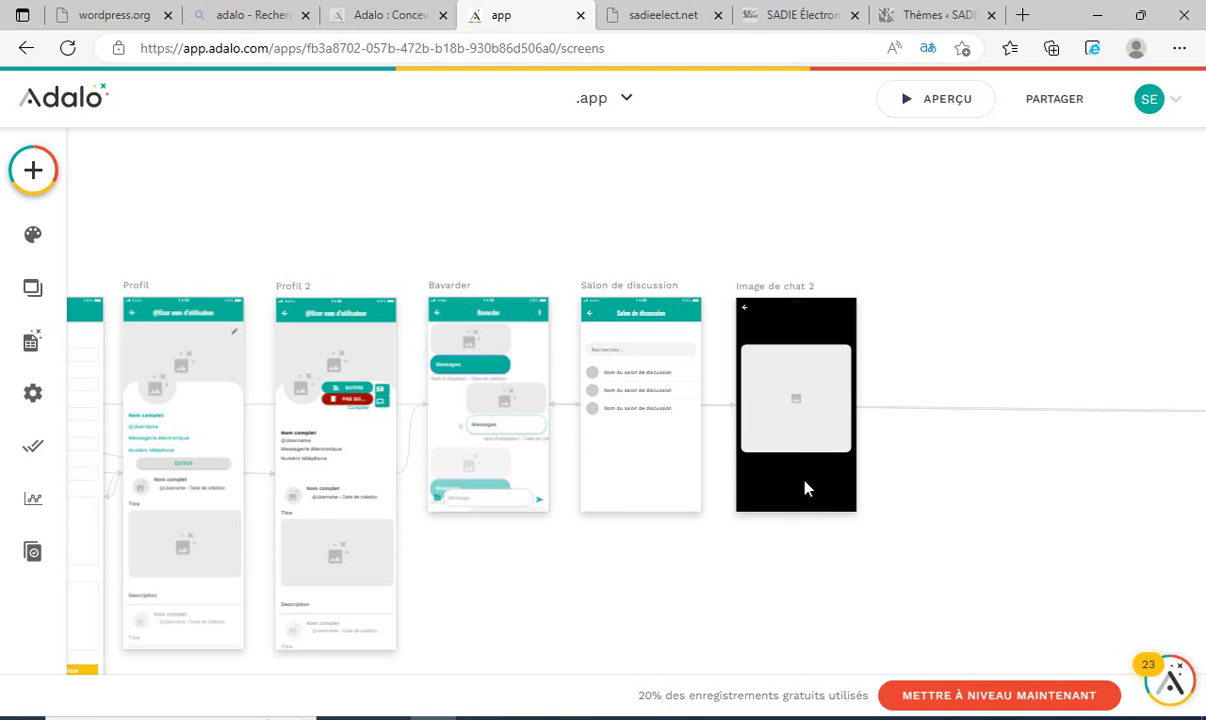
# Copy the message input group from the Bavarder screen to the lower edge of the Image de chat 2 screen.
pyautogui.click(499, 509)
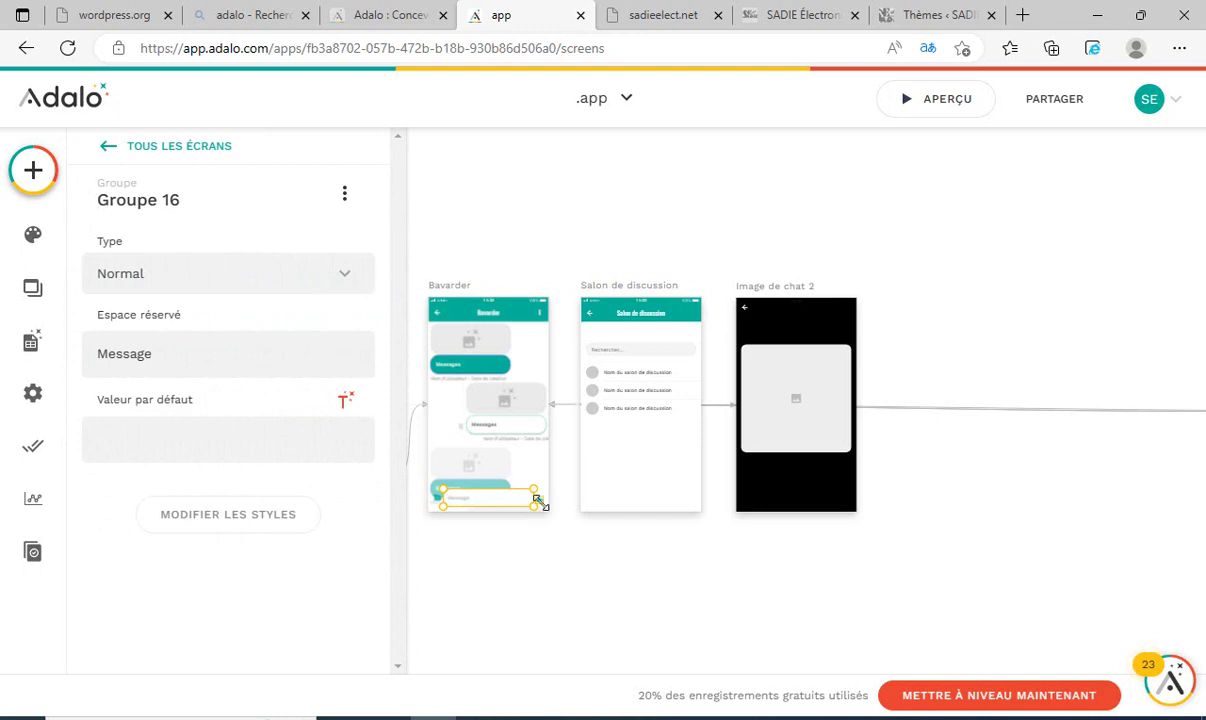
pyautogui.click(525, 547)
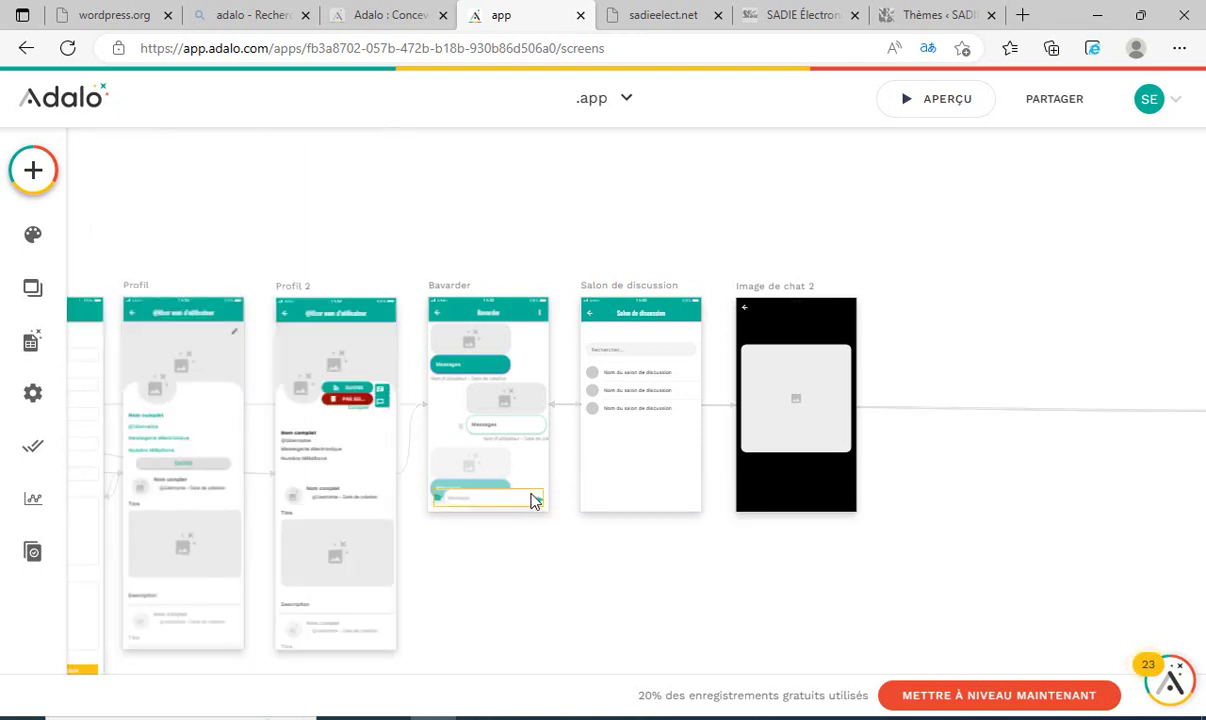
pyautogui.click(533, 500)
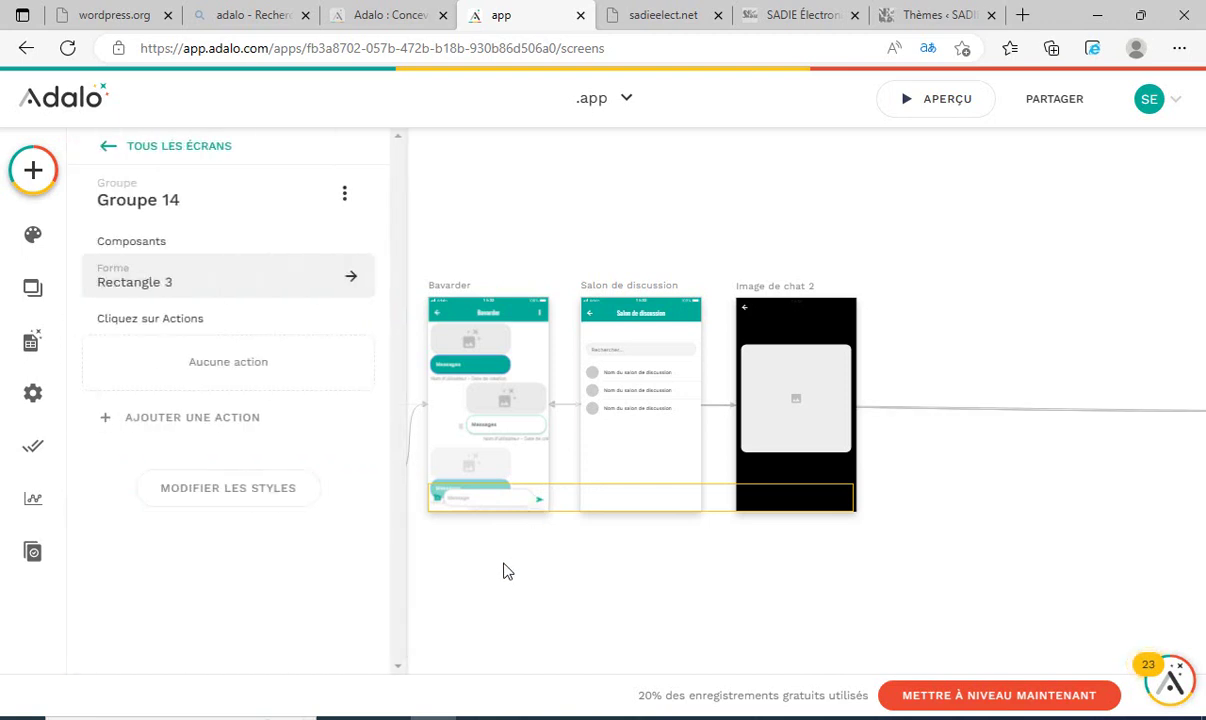
pyautogui.click(505, 565)
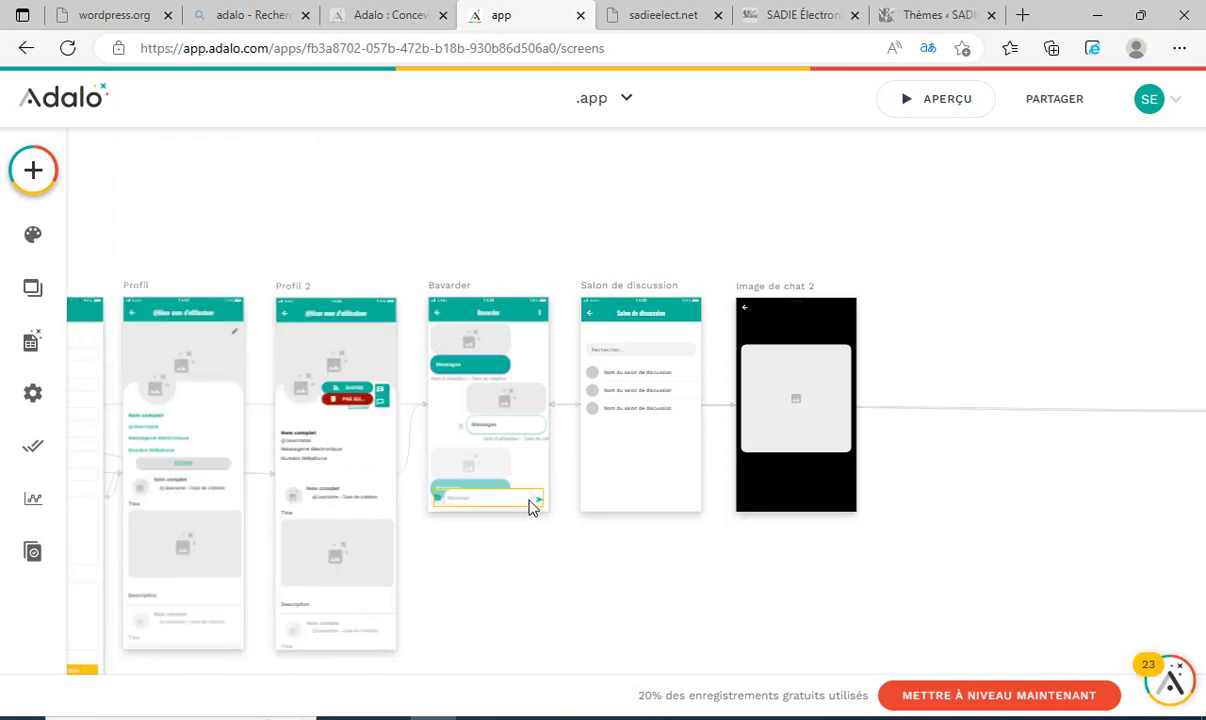
pyautogui.click(533, 503)
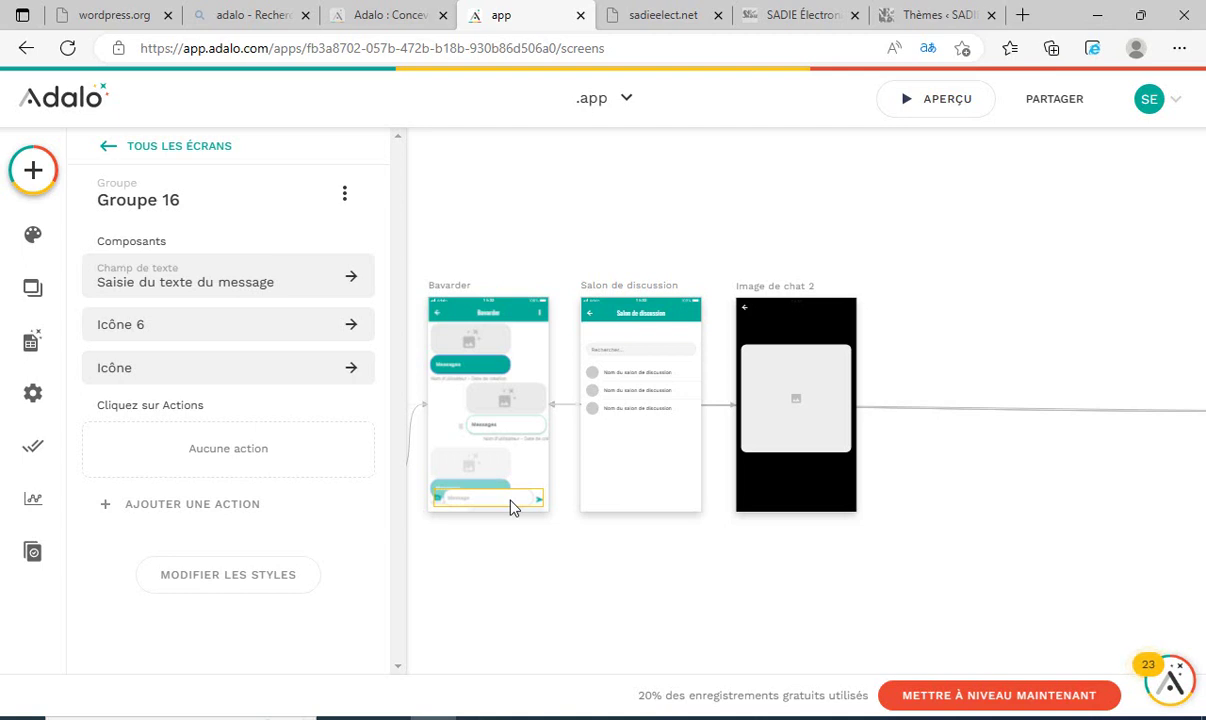
pyautogui.moveTo(540, 499); pyautogui.dragTo(819, 505)
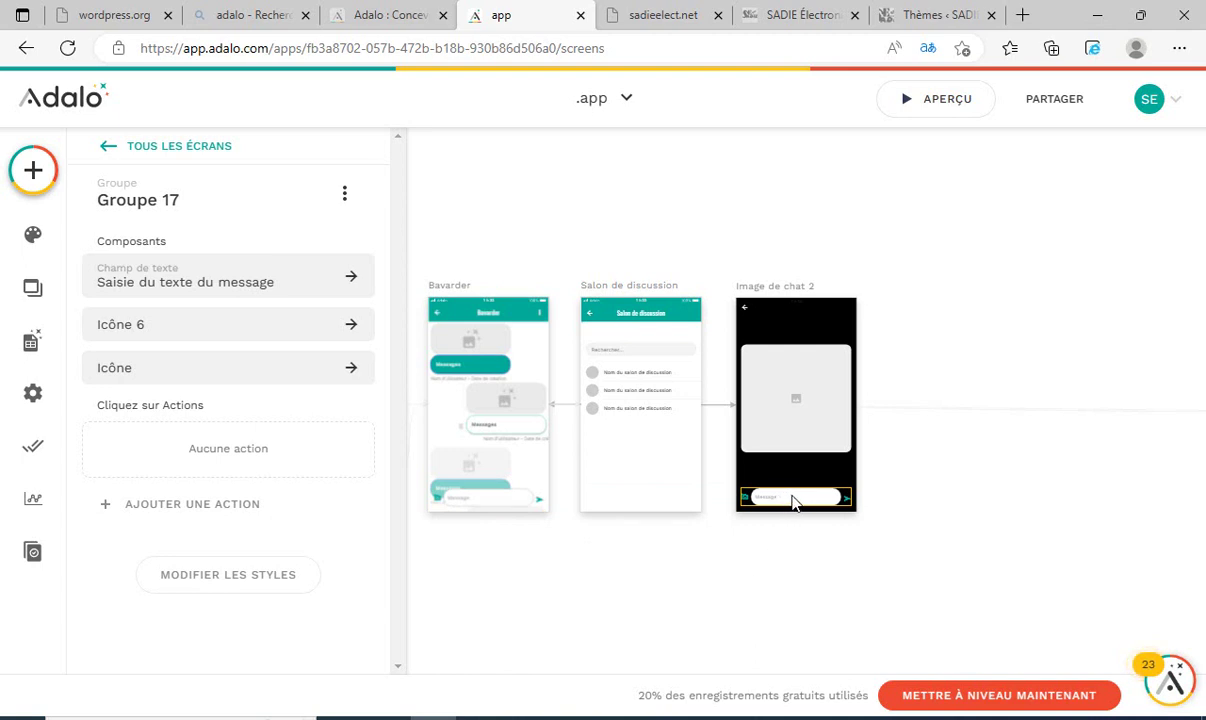
pyautogui.keyDown('shift'); pyautogui.click(534, 507); pyautogui.keyUp('shift')
# Delete the add_a_photo icon from the copied message group on the Image de chat 2 screen.
pyautogui.click(745, 500)
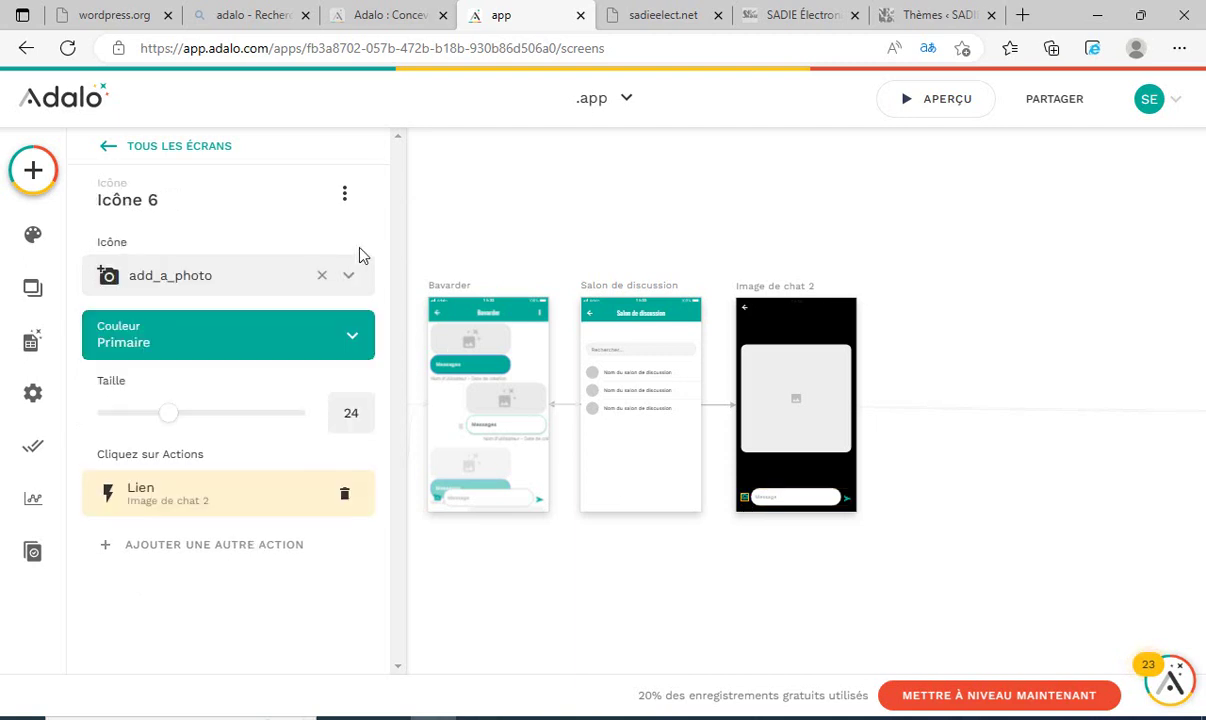
pyautogui.click(344, 193)
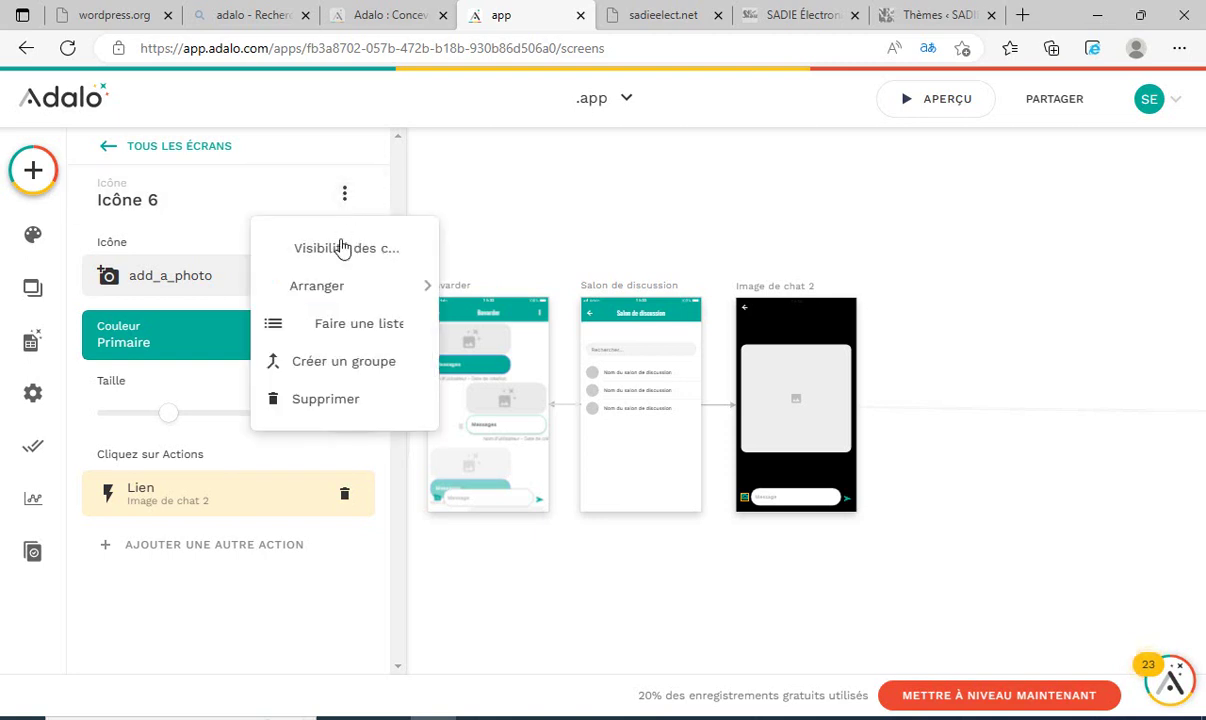
pyautogui.click(325, 399)
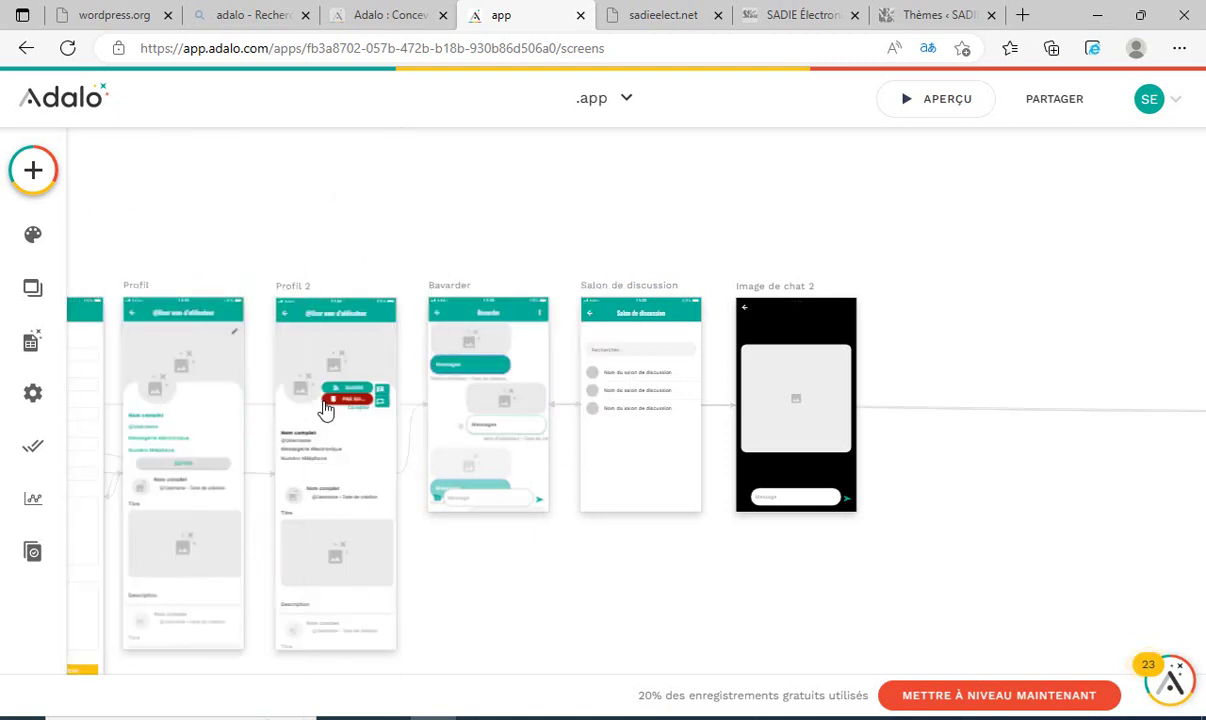
# Widen the message text field on Image de chat 2 leftward to fill the deleted camera icon's space.
pyautogui.click(785, 505)
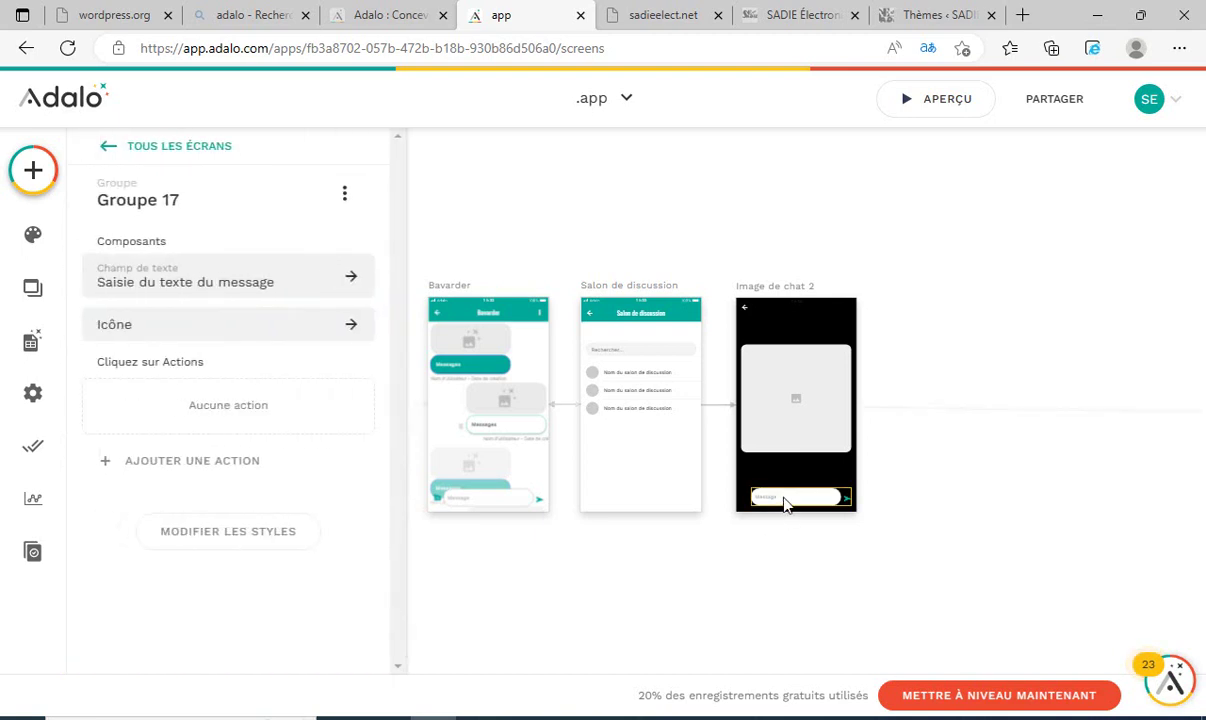
pyautogui.click(785, 505)
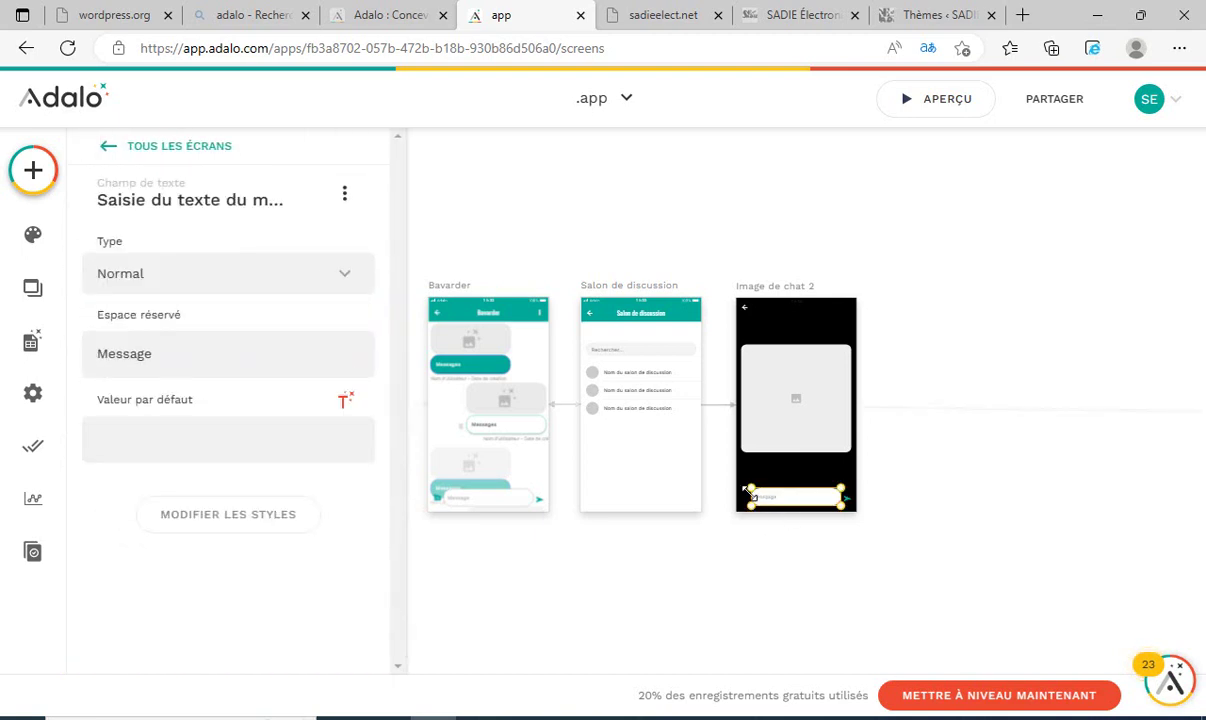
pyautogui.moveTo(750, 495); pyautogui.dragTo(741, 496)
pyautogui.click(819, 551)
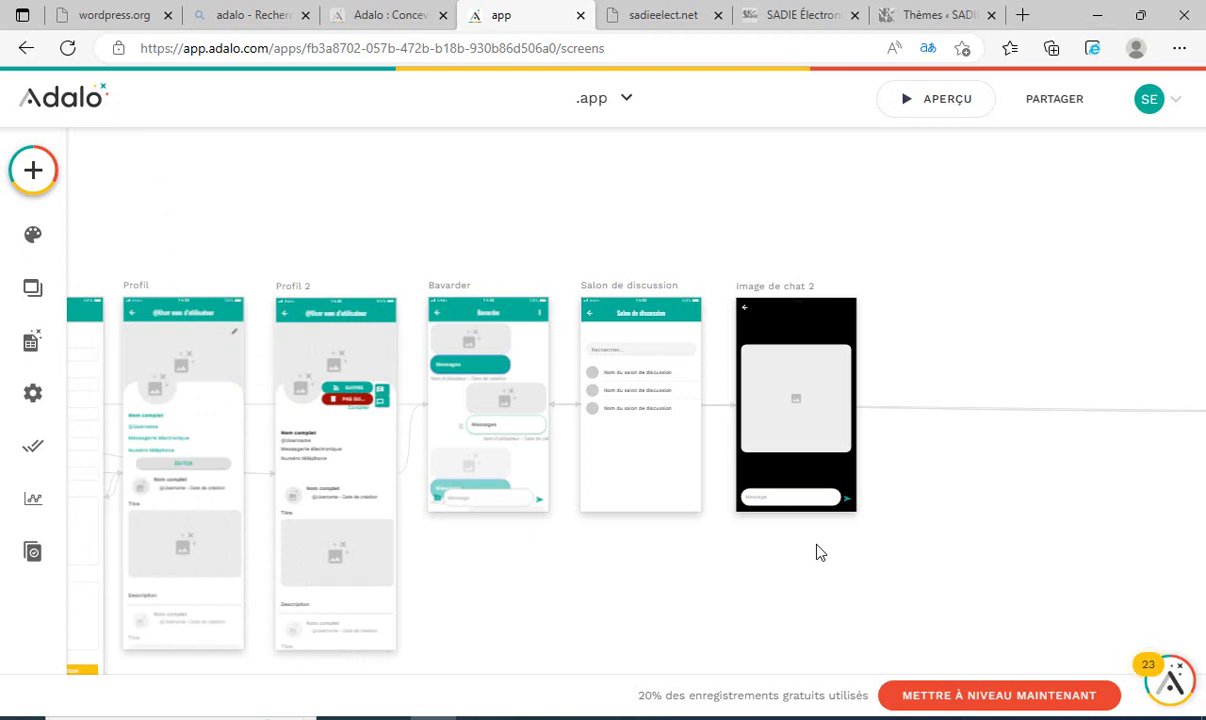
# Set the Images field of the Image de chat 2 send icon's Créer Message action to Sélecteur d'images 2.
pyautogui.click(846, 500)
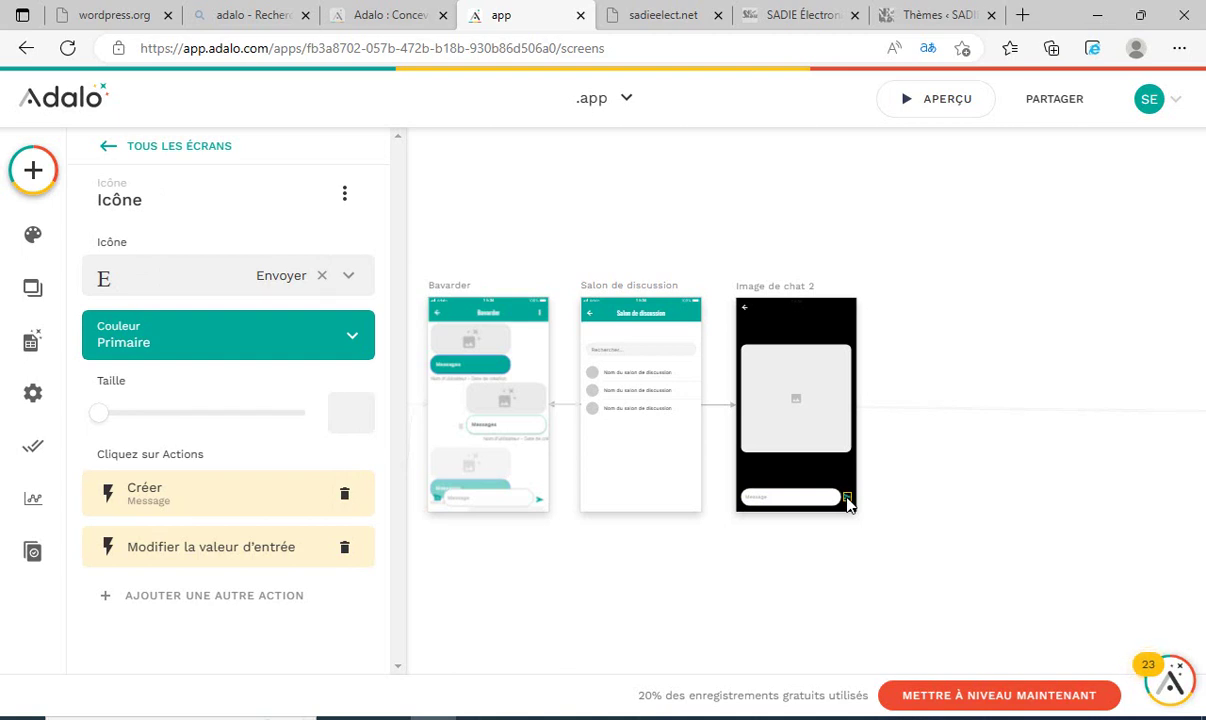
pyautogui.click(818, 544)
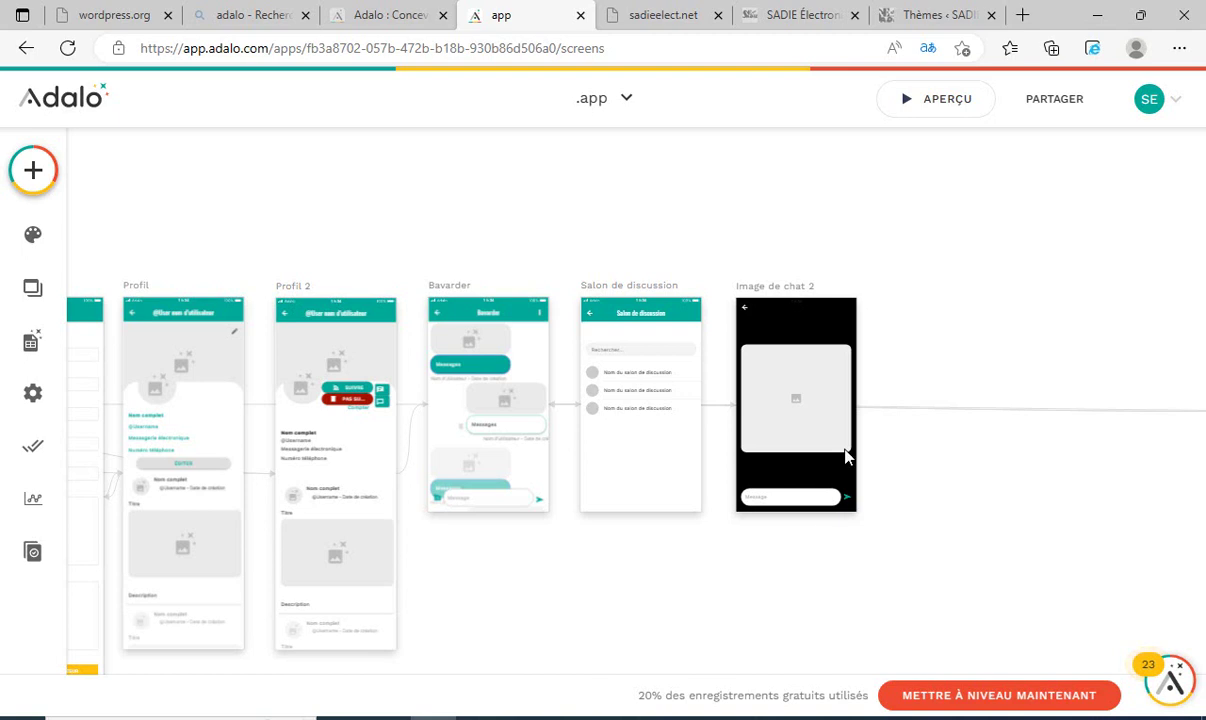
pyautogui.click(846, 498)
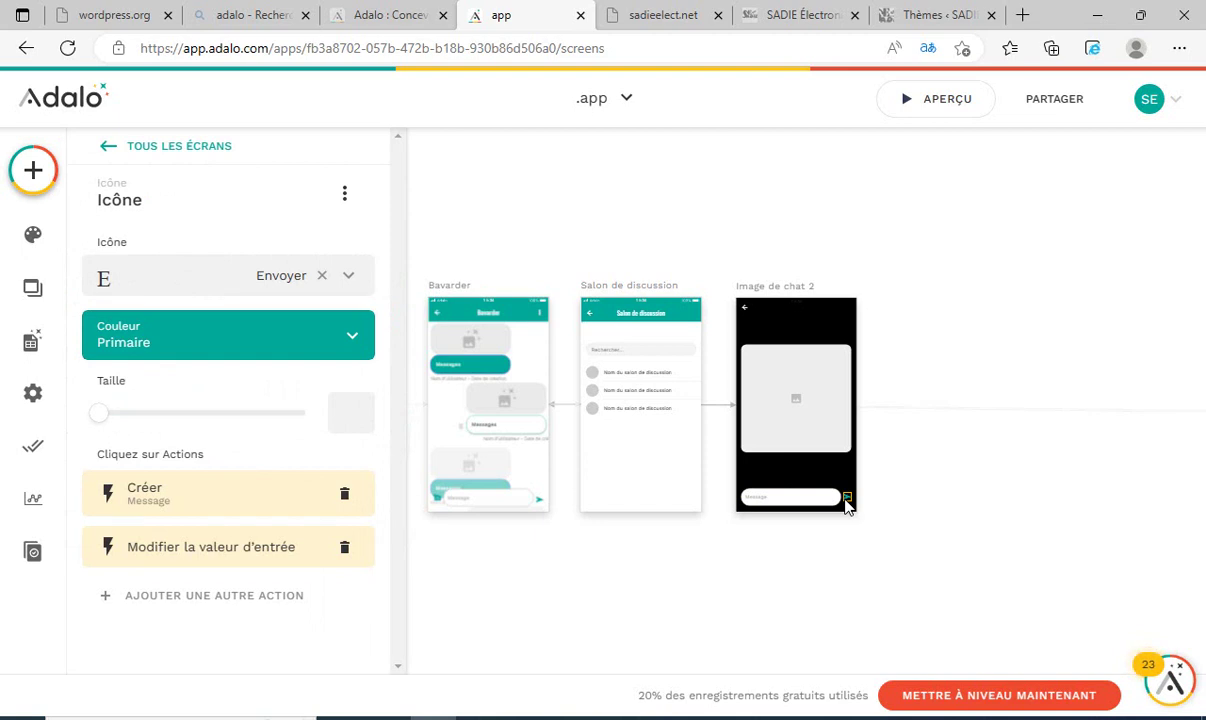
pyautogui.click(221, 500)
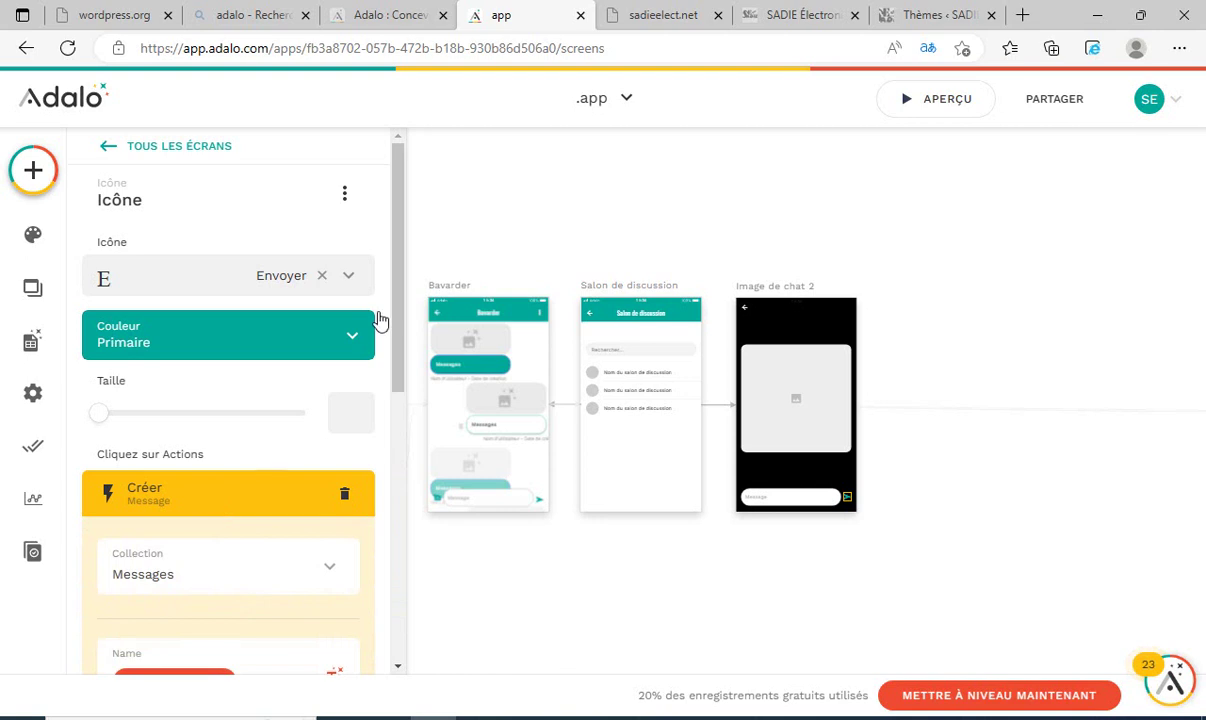
pyautogui.moveTo(396, 304); pyautogui.dragTo(393, 502)
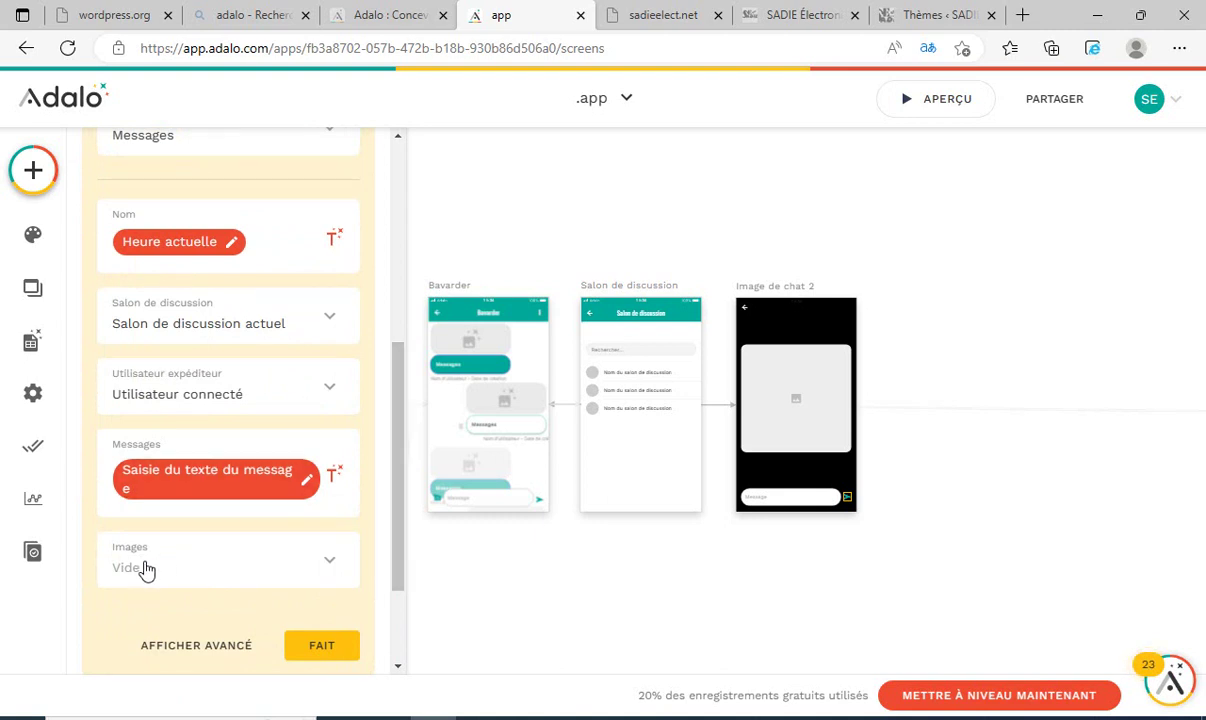
pyautogui.click(326, 566)
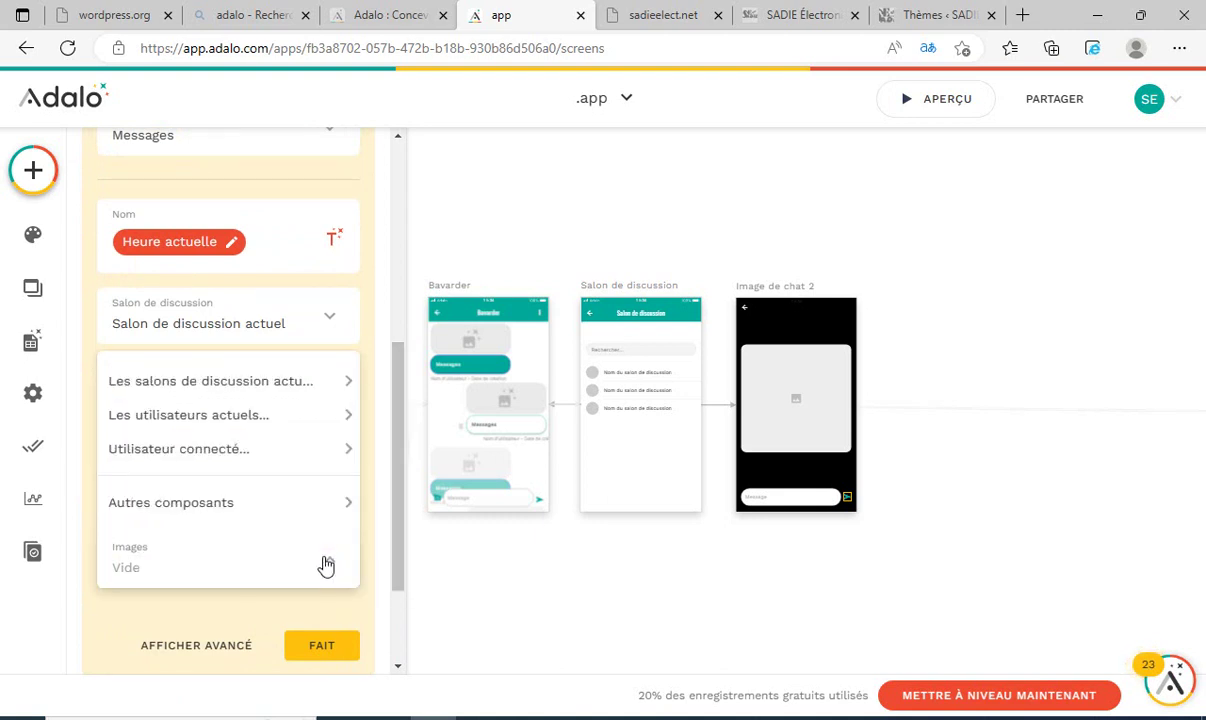
pyautogui.moveTo(314, 505)
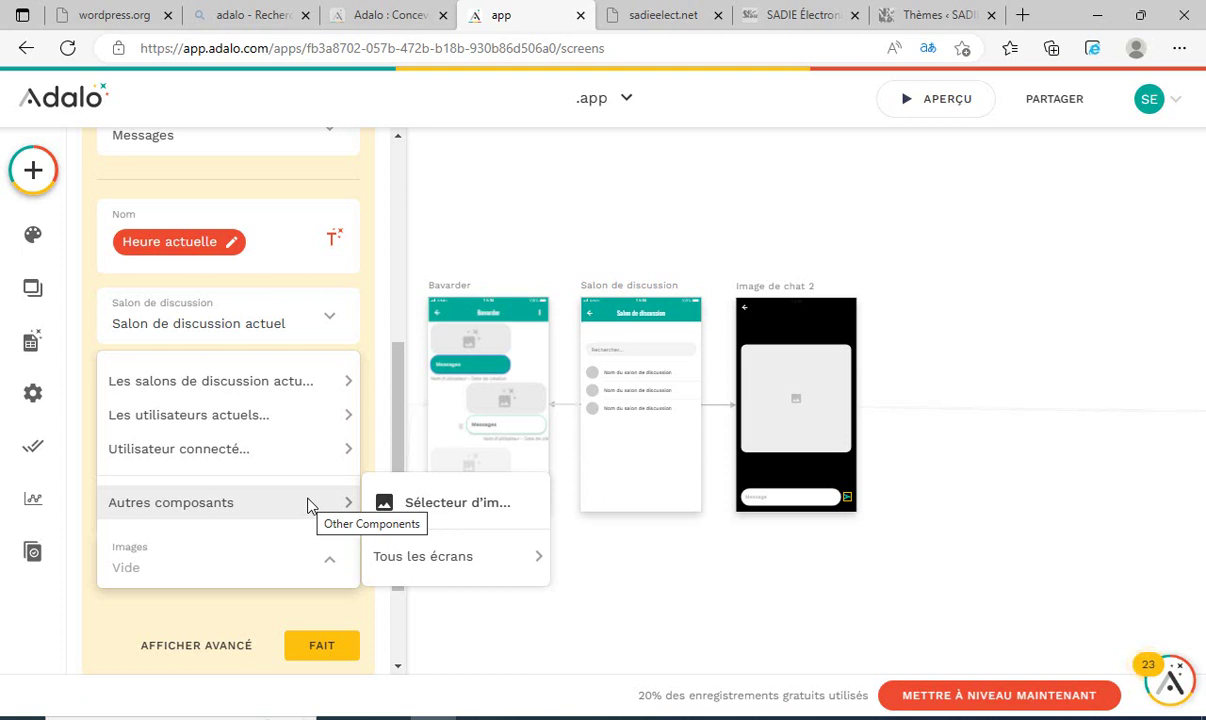
pyautogui.click(421, 504)
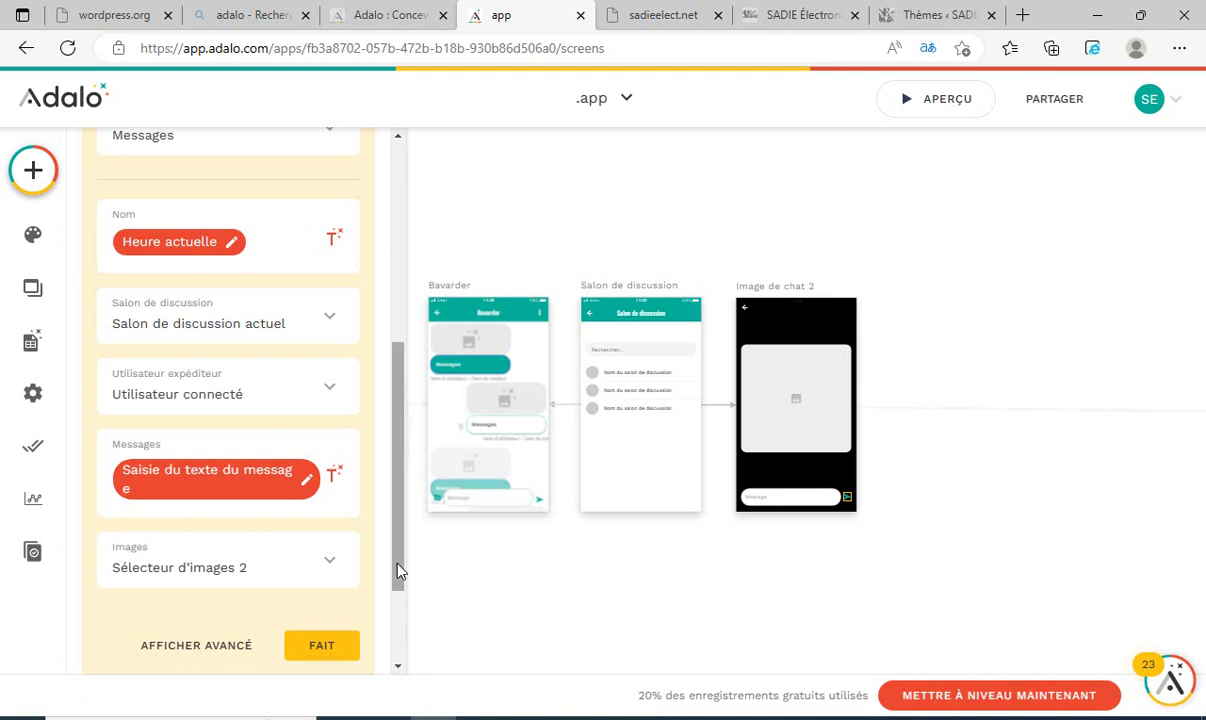
pyautogui.moveTo(398, 570); pyautogui.dragTo(398, 595)
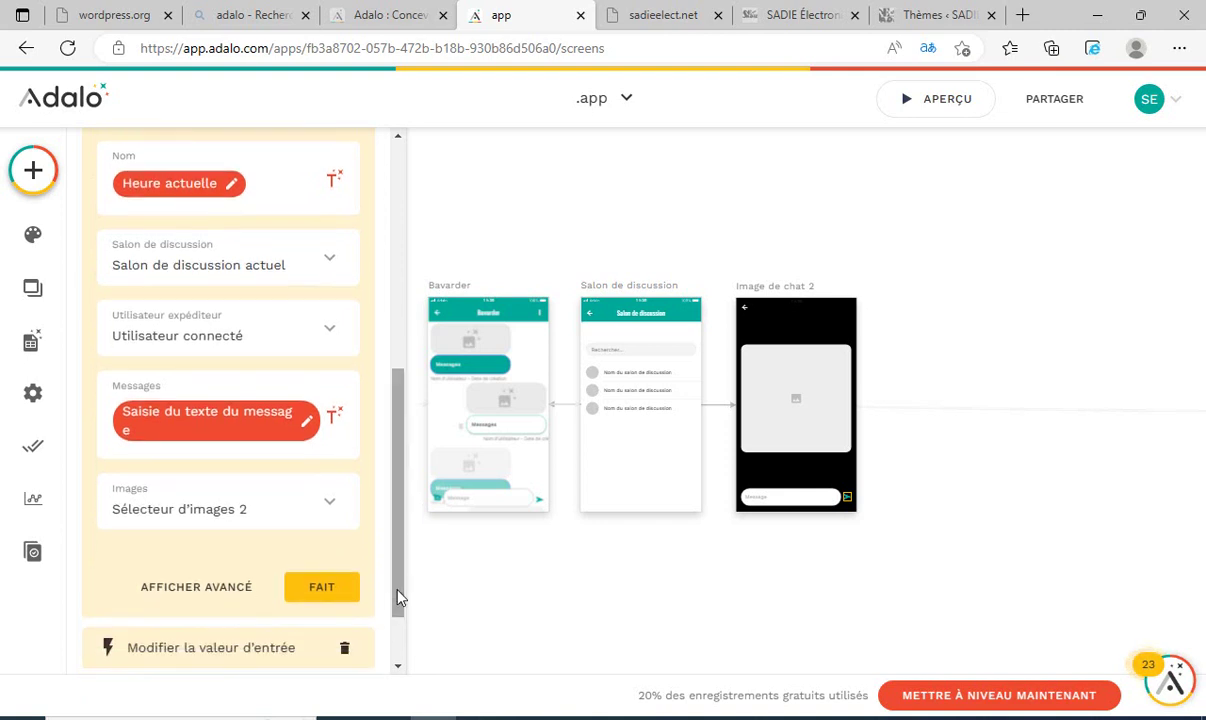
pyautogui.click(333, 590)
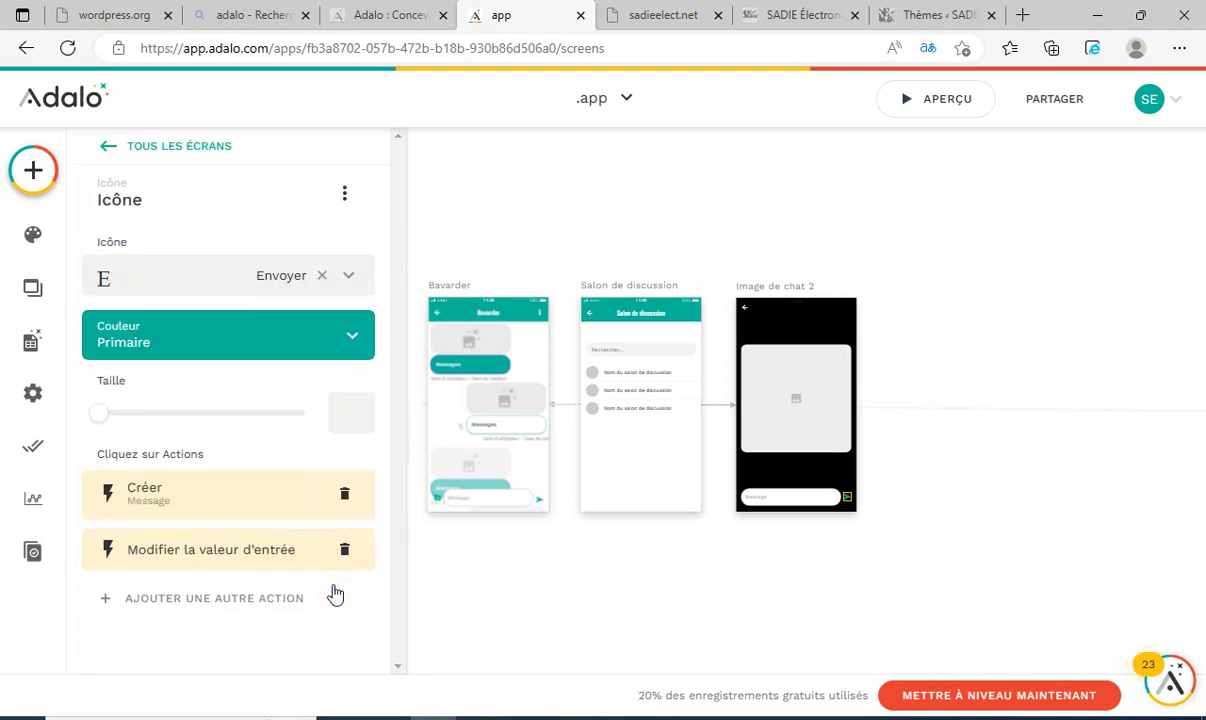
pyautogui.click(820, 578)
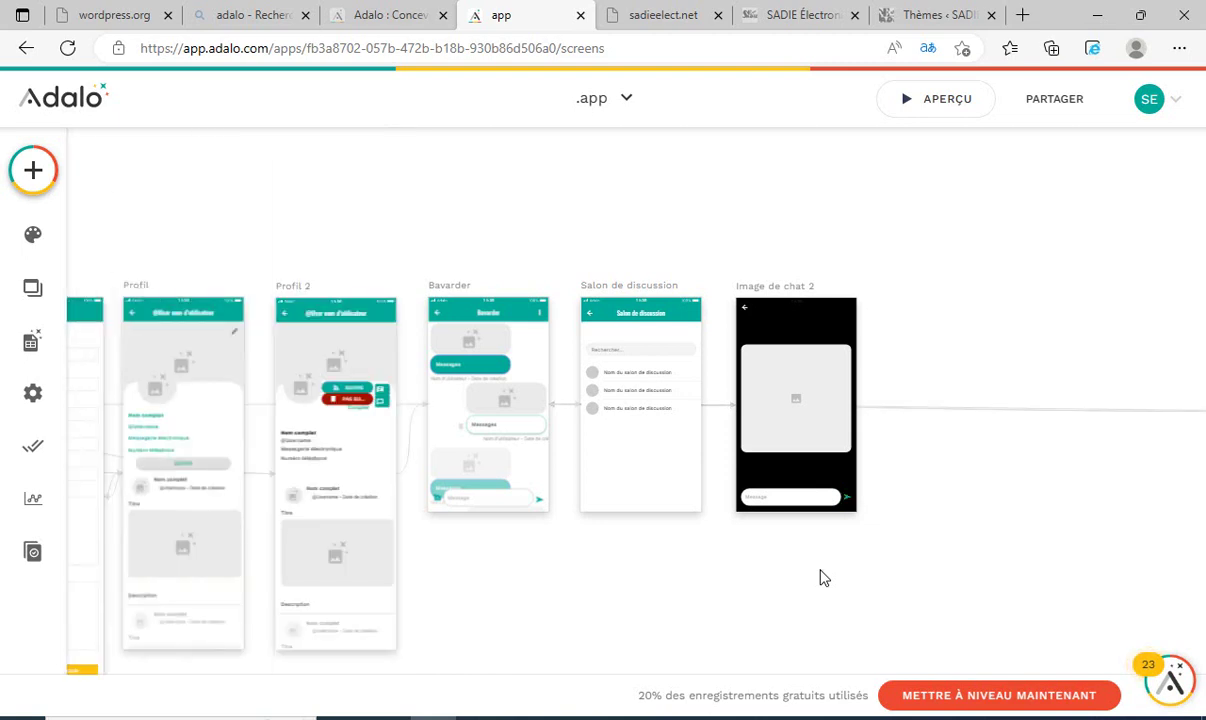
# Preview the app and open the image-sending screen from the existing Chatroom conversation.
pyautogui.click(939, 102)
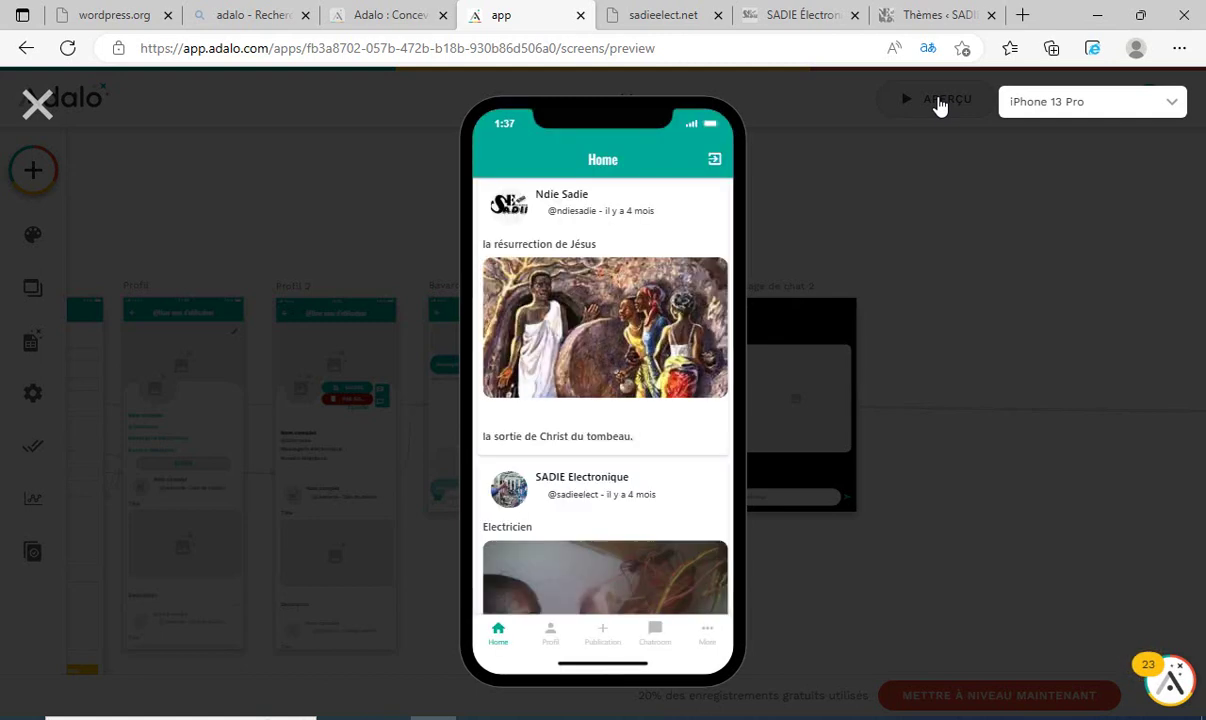
pyautogui.click(655, 631)
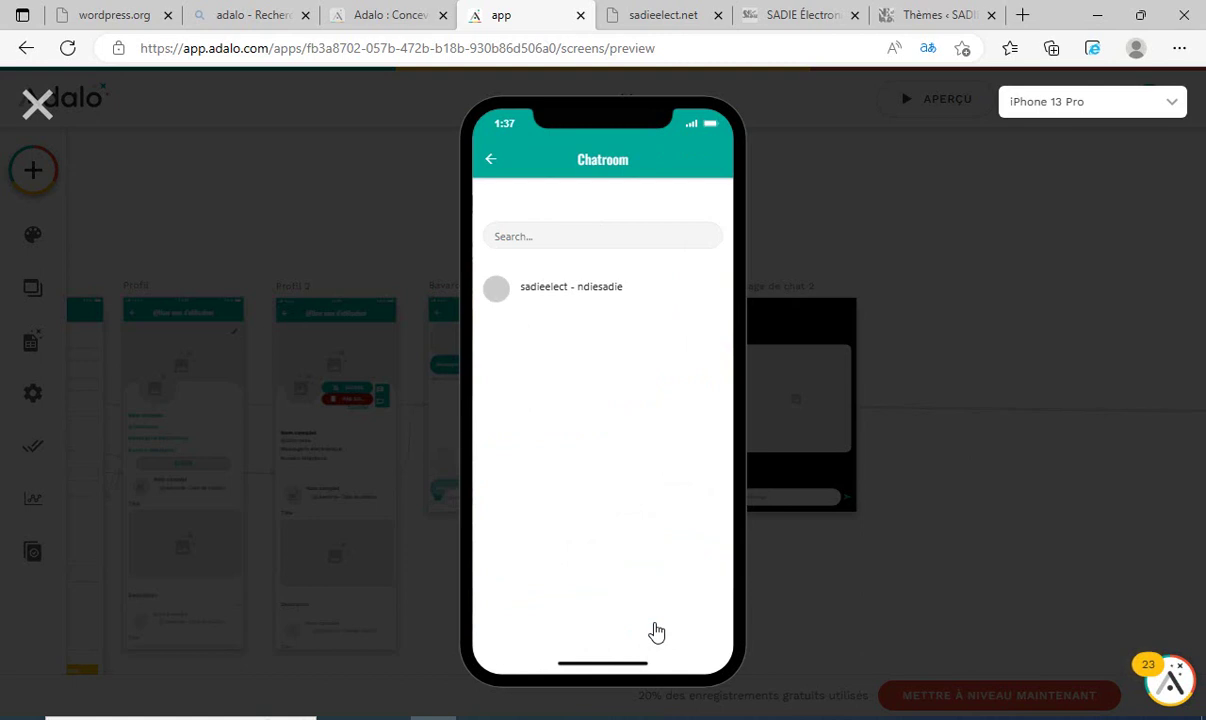
pyautogui.click(557, 287)
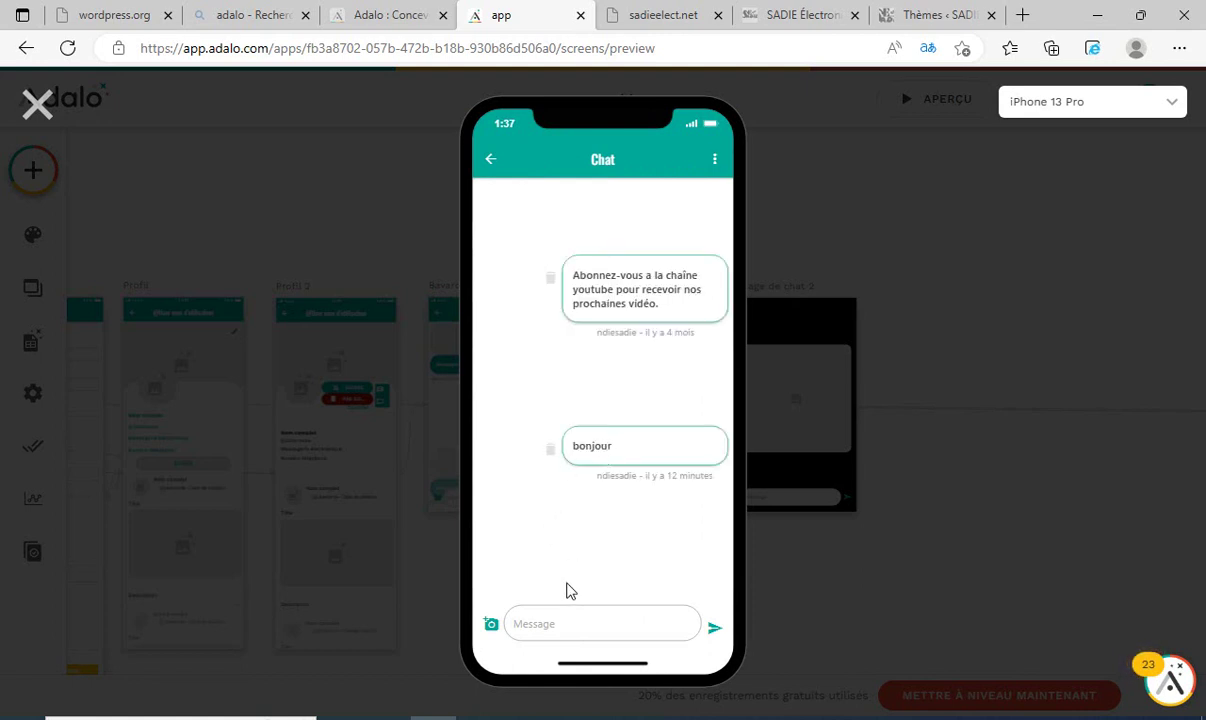
pyautogui.click(489, 624)
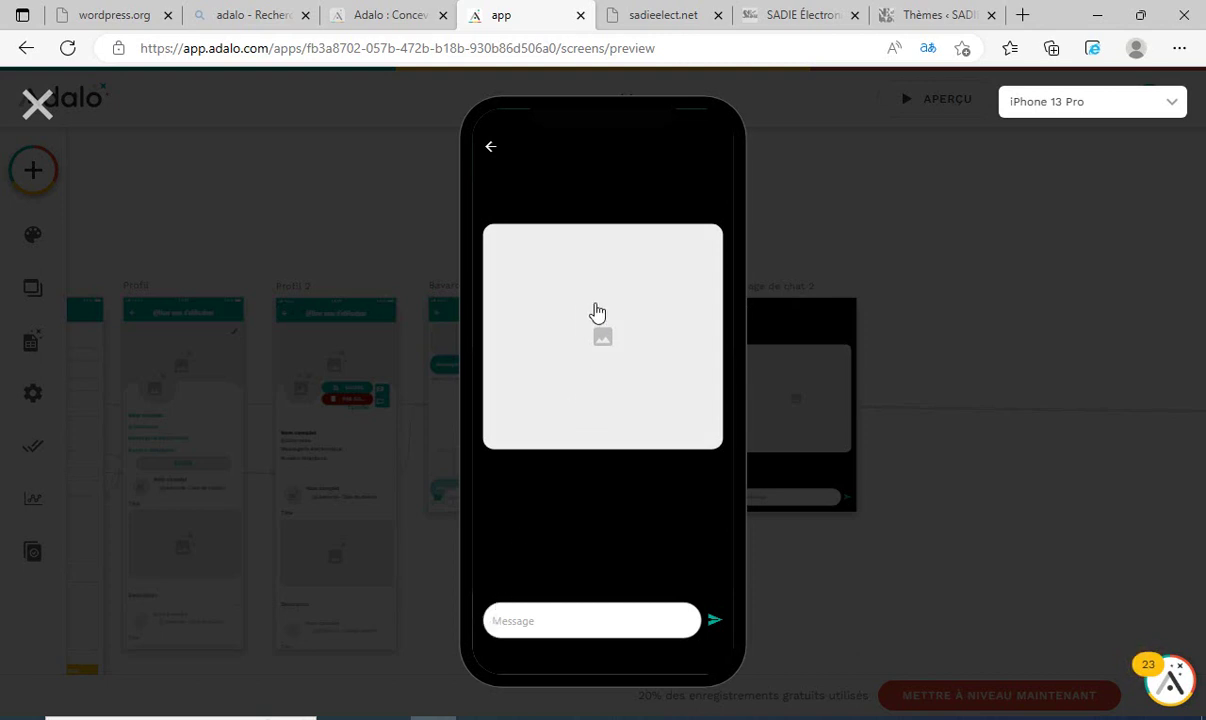
# Send photo_2023-02-14_11-55-31 as a test image message and return to the chat to check it.
pyautogui.click(606, 341)
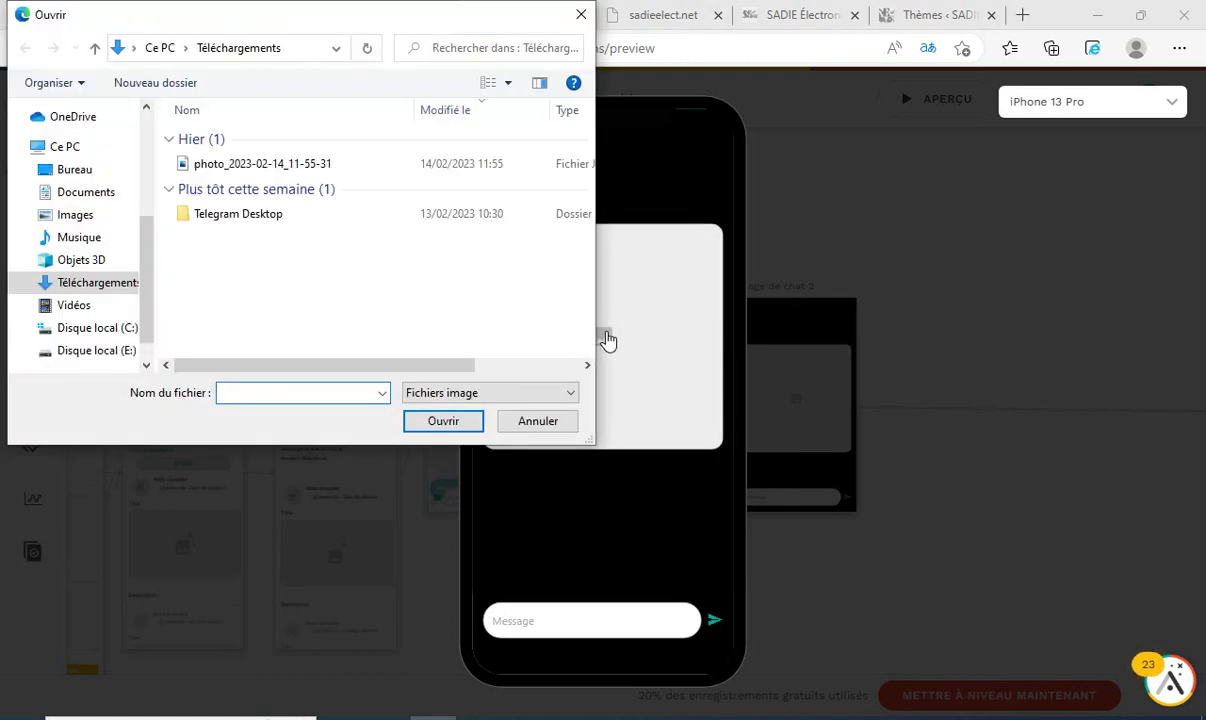
pyautogui.click(247, 170)
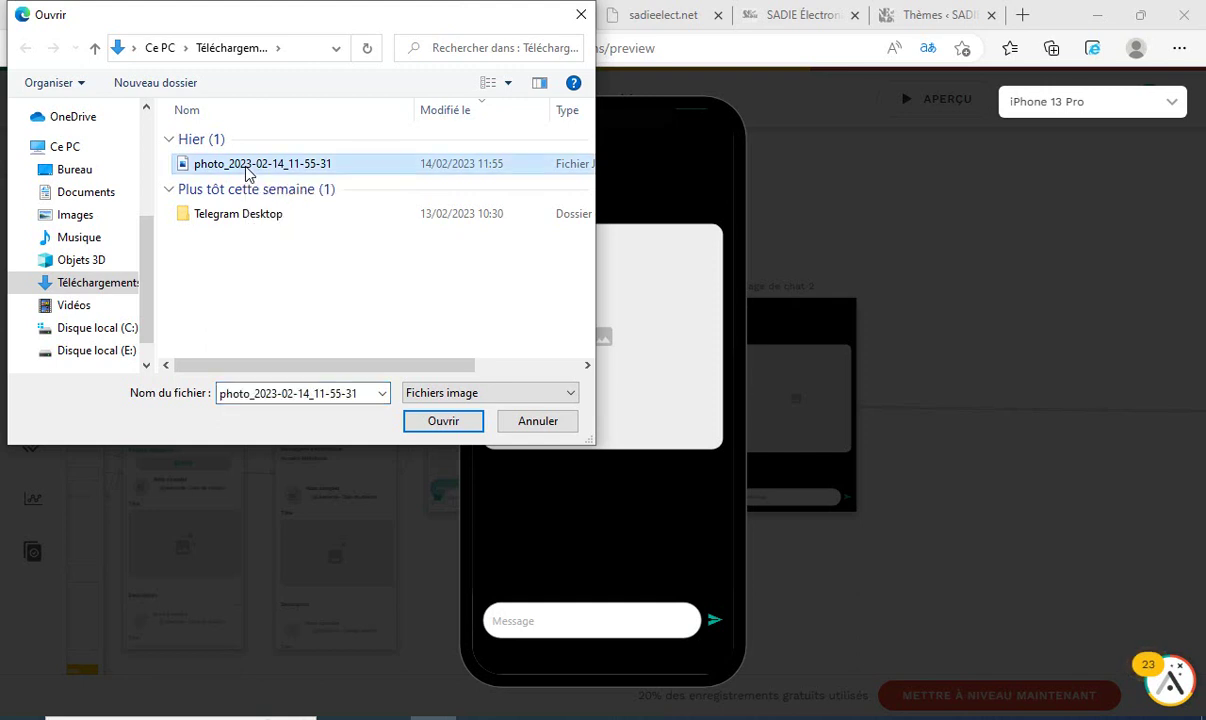
pyautogui.click(443, 421)
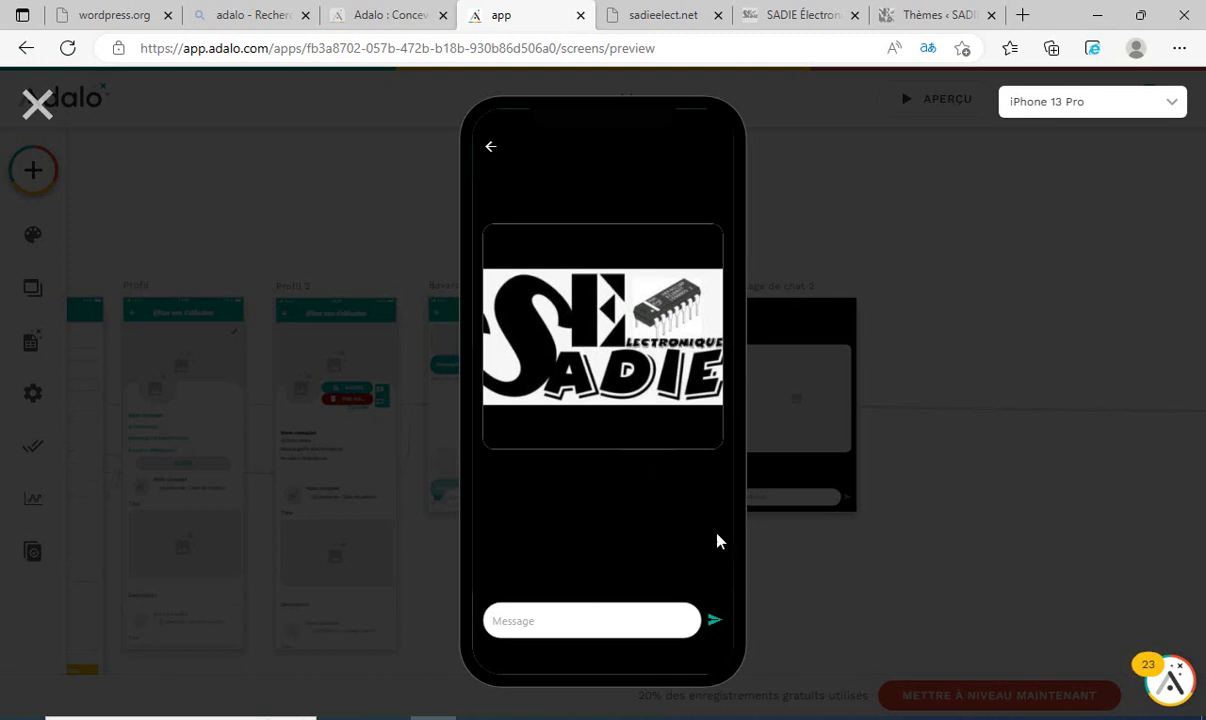
pyautogui.click(715, 622)
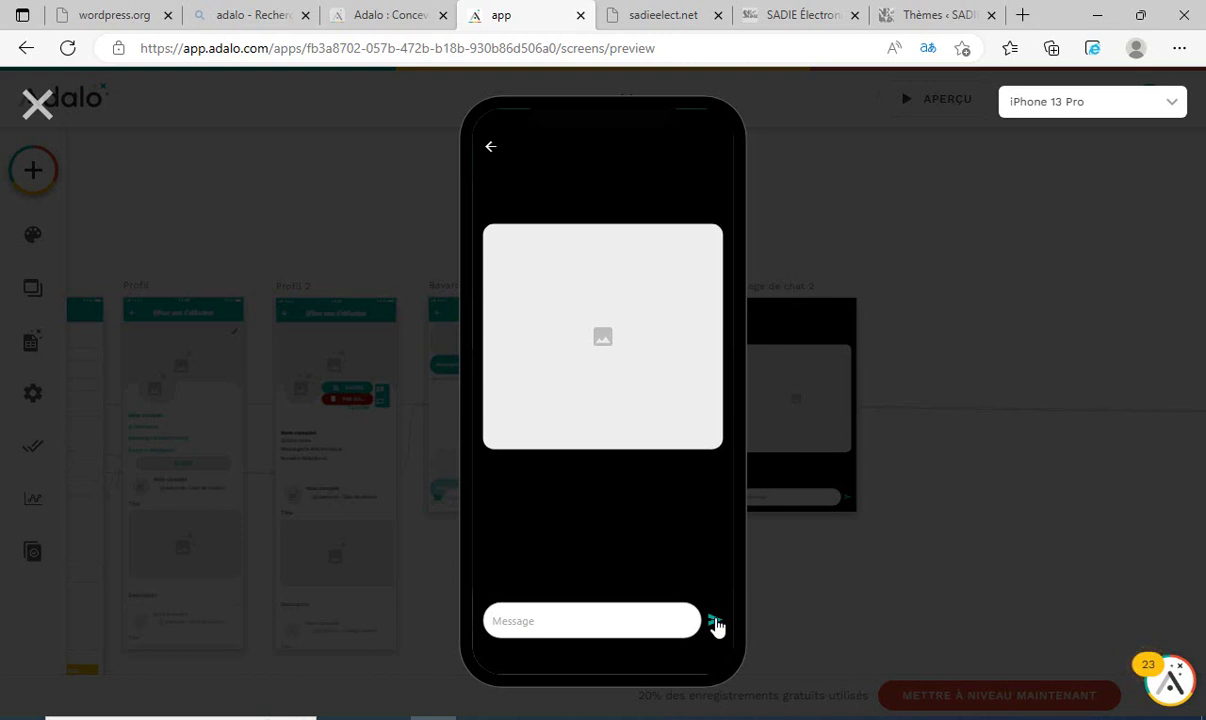
pyautogui.click(490, 151)
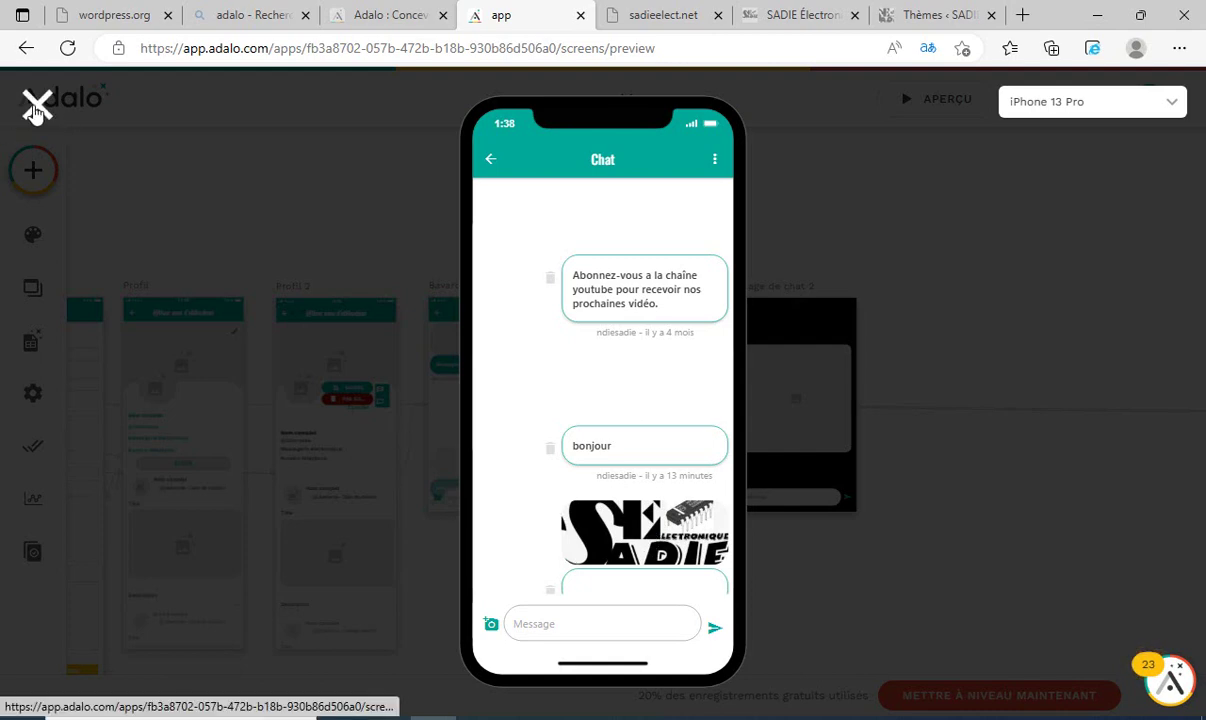
pyautogui.click(36, 106)
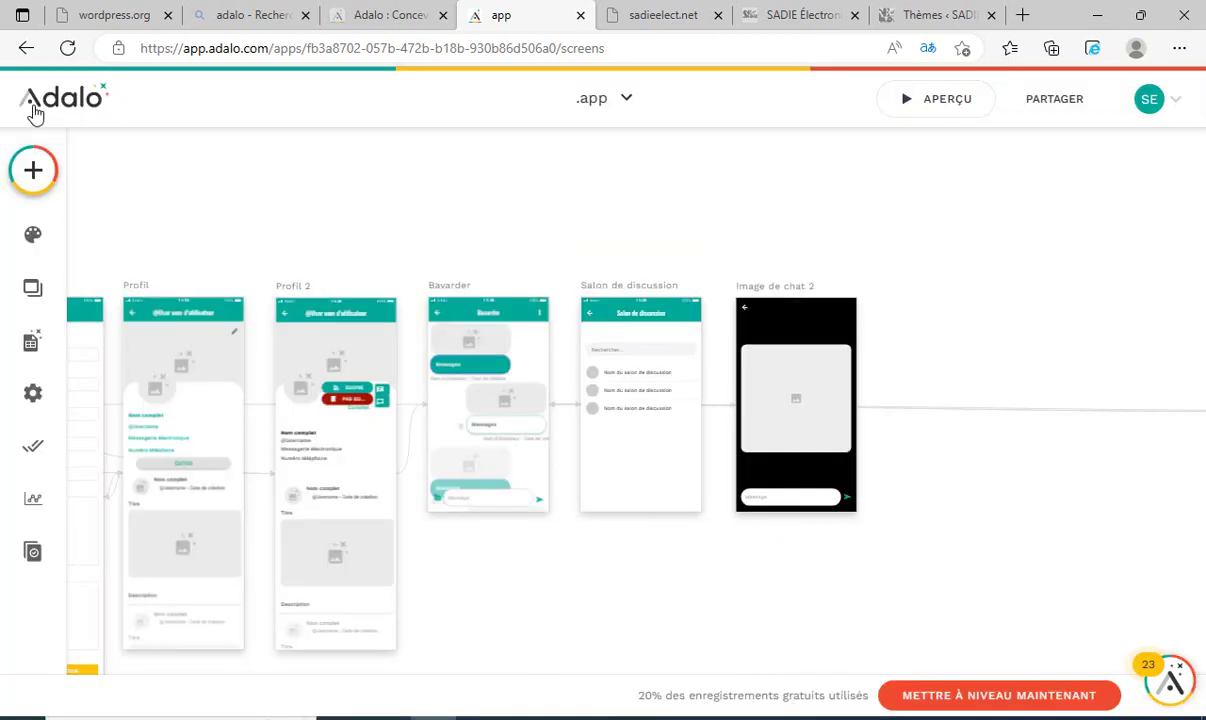
# Add a Lien action to the Bavarder screen after the existing actions of the send icon on Image de chat 2.
pyautogui.click(847, 505)
pyautogui.click(847, 505)
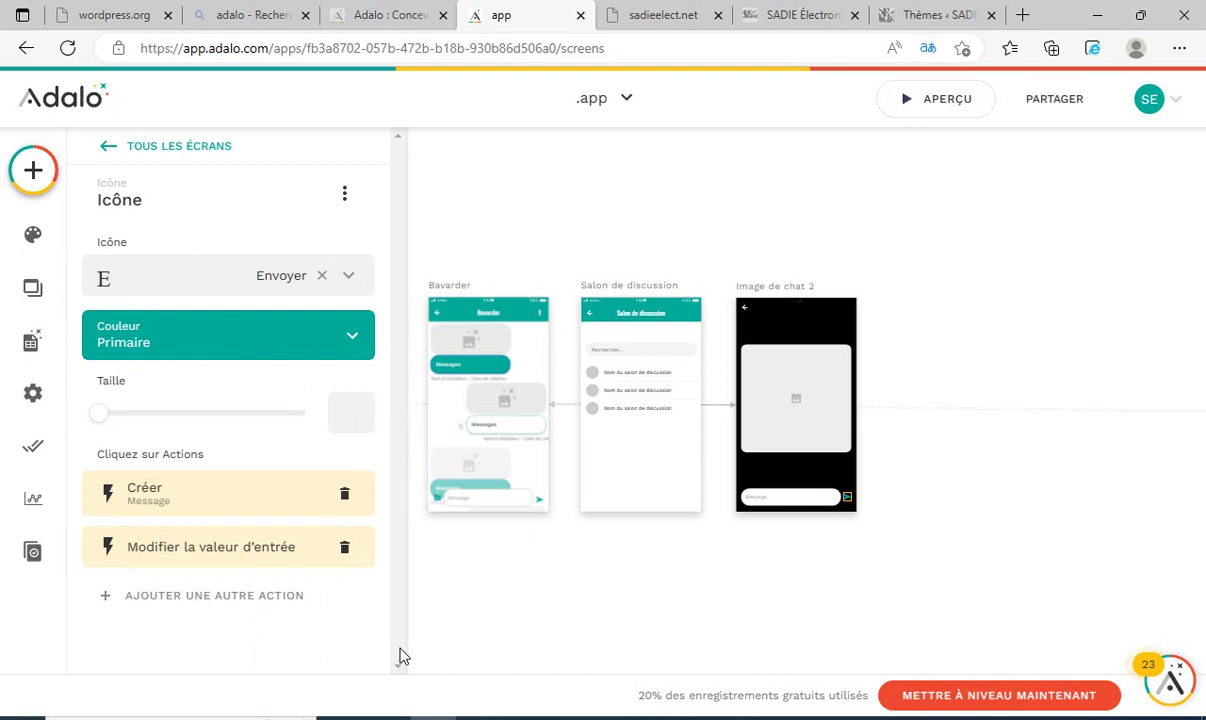
pyautogui.click(207, 597)
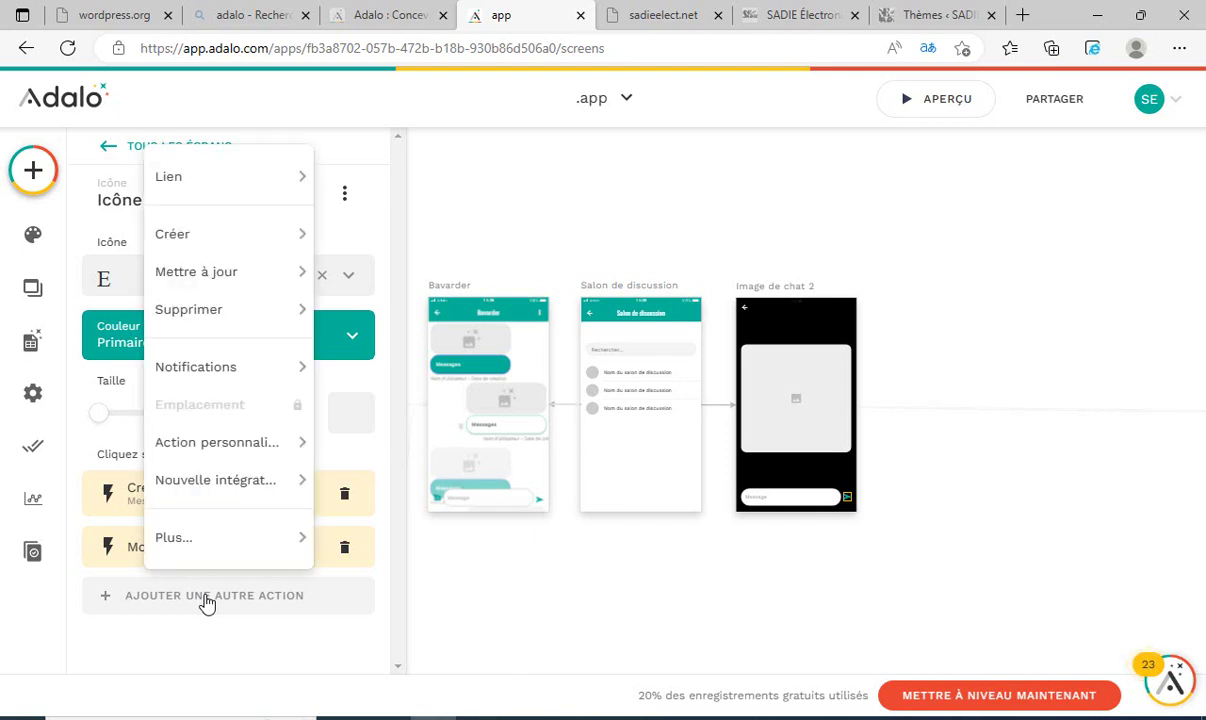
pyautogui.moveTo(194, 167)
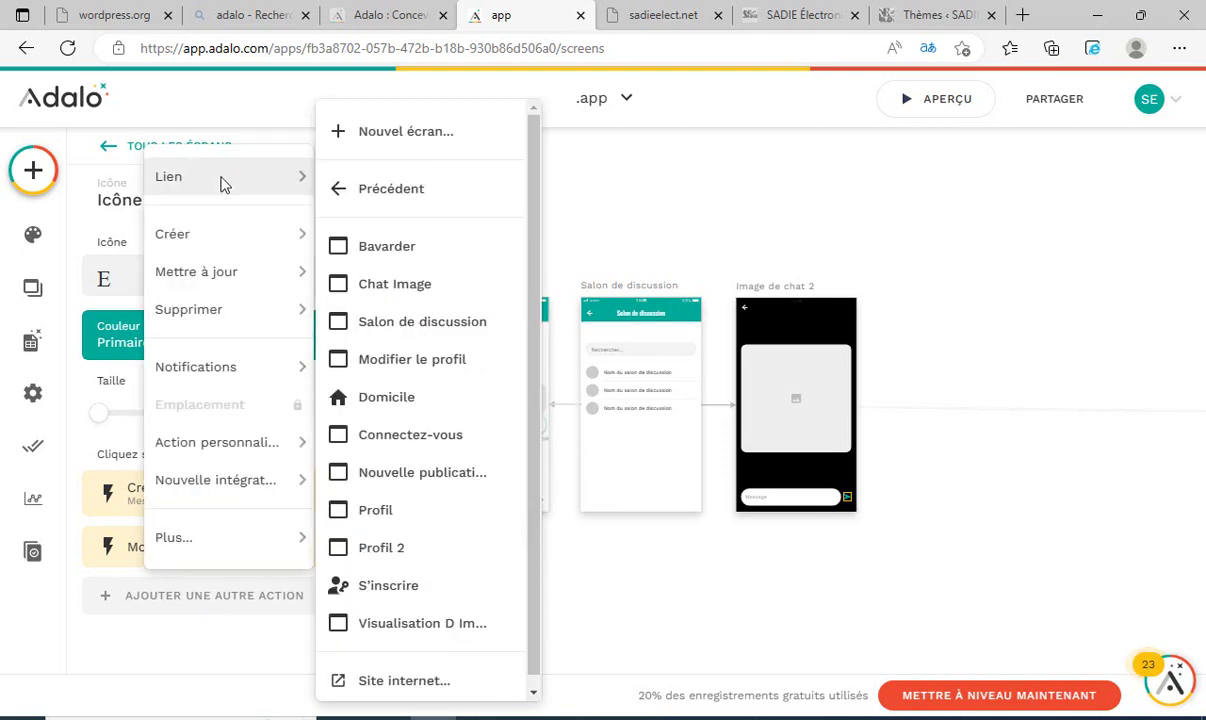
pyautogui.click(386, 253)
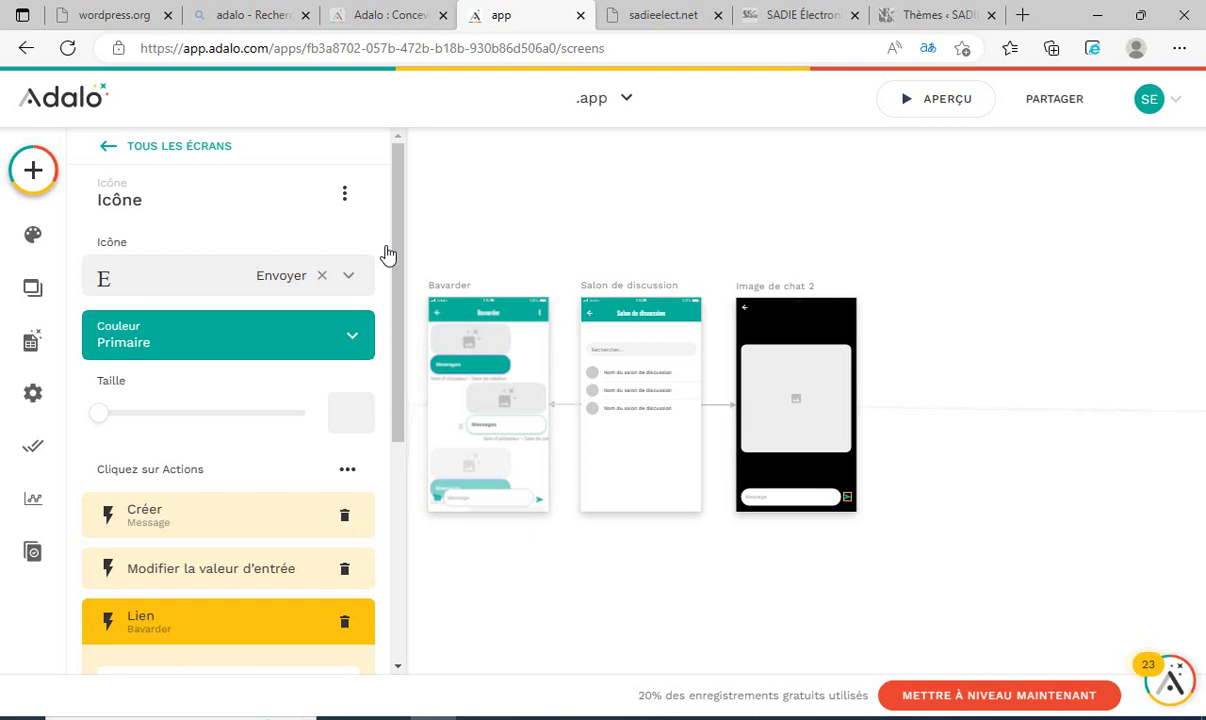
pyautogui.scroll(-2, 399, 290)
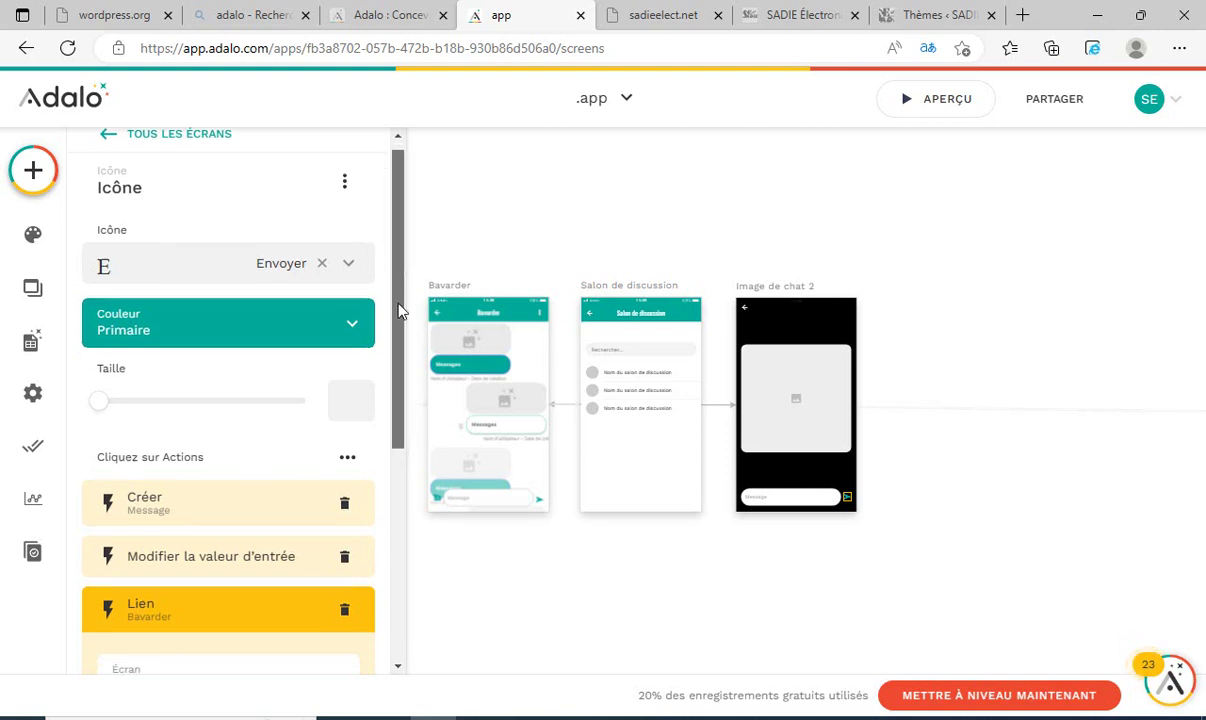
pyautogui.scroll(-3, 405, 378)
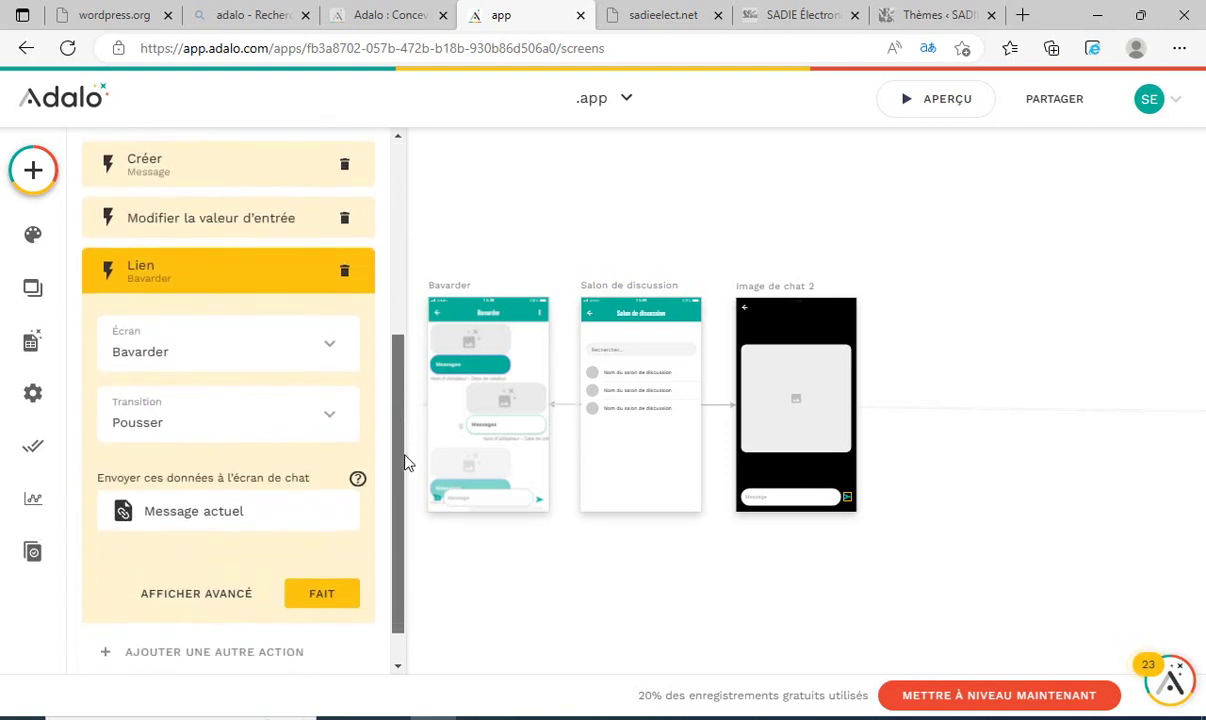
pyautogui.click(322, 590)
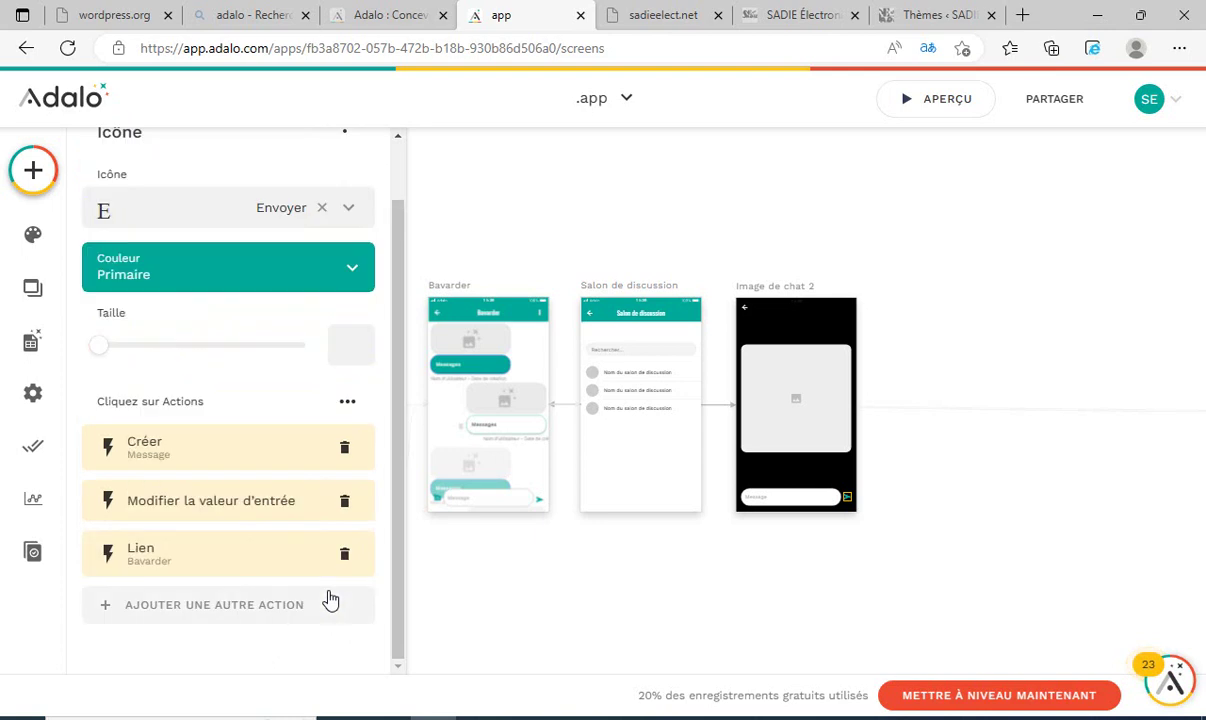
pyautogui.click(630, 597)
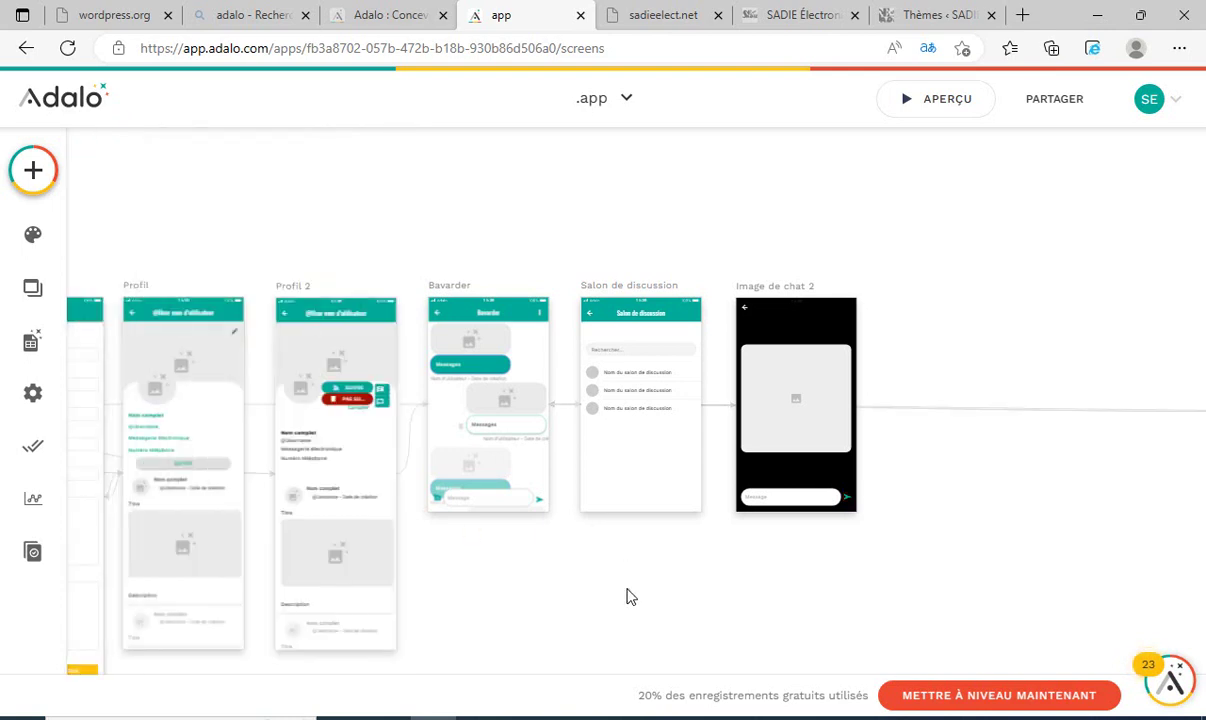
# Preview the app again and delete the image message and the "bonjour" message from the existing Chatroom conversation.
pyautogui.click(925, 106)
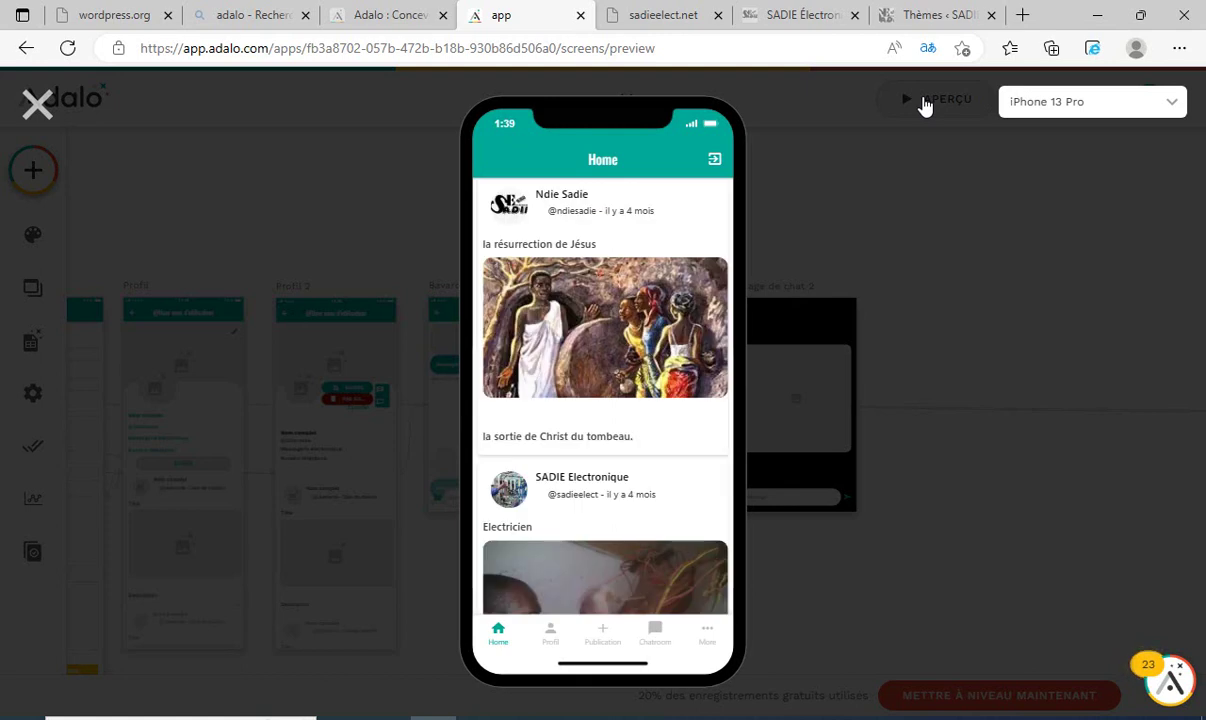
pyautogui.click(655, 632)
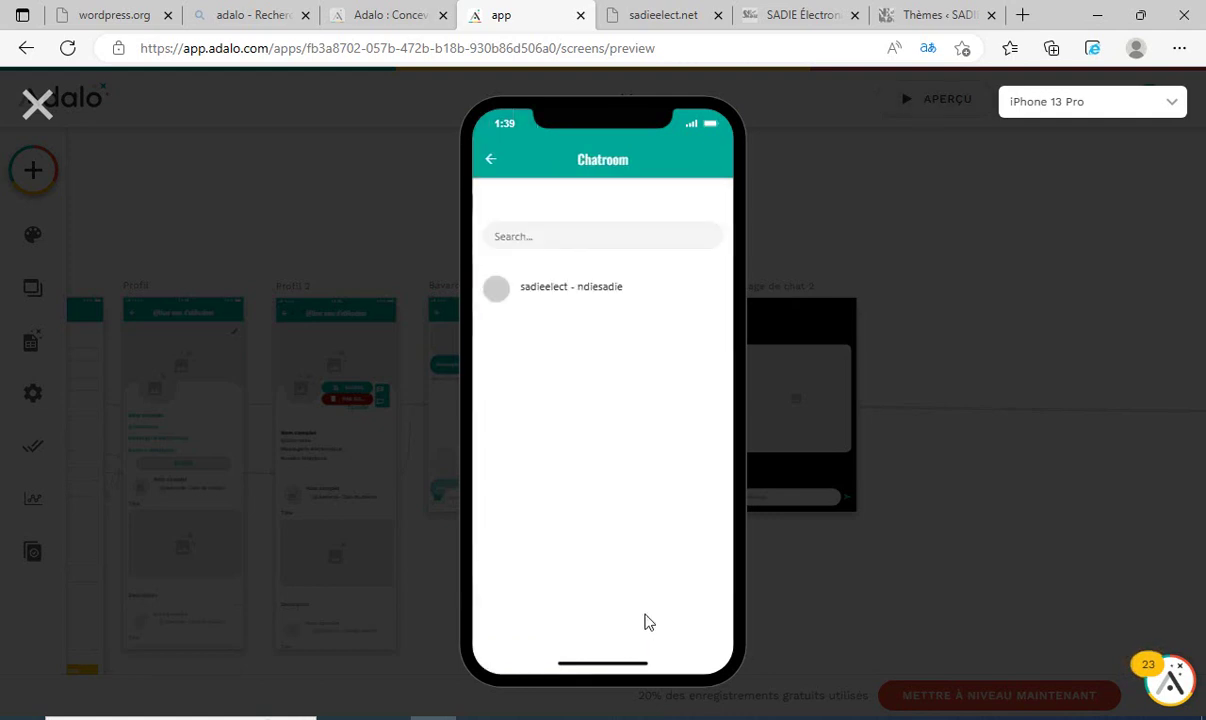
pyautogui.click(561, 290)
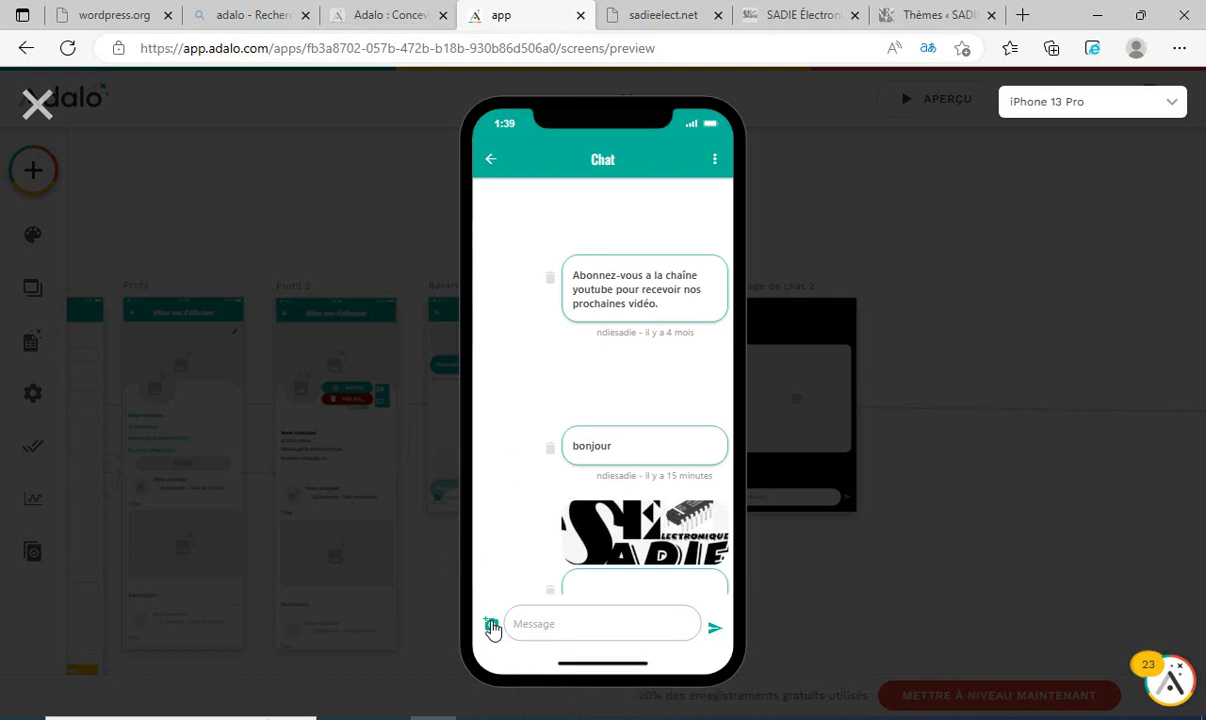
pyautogui.click(552, 595)
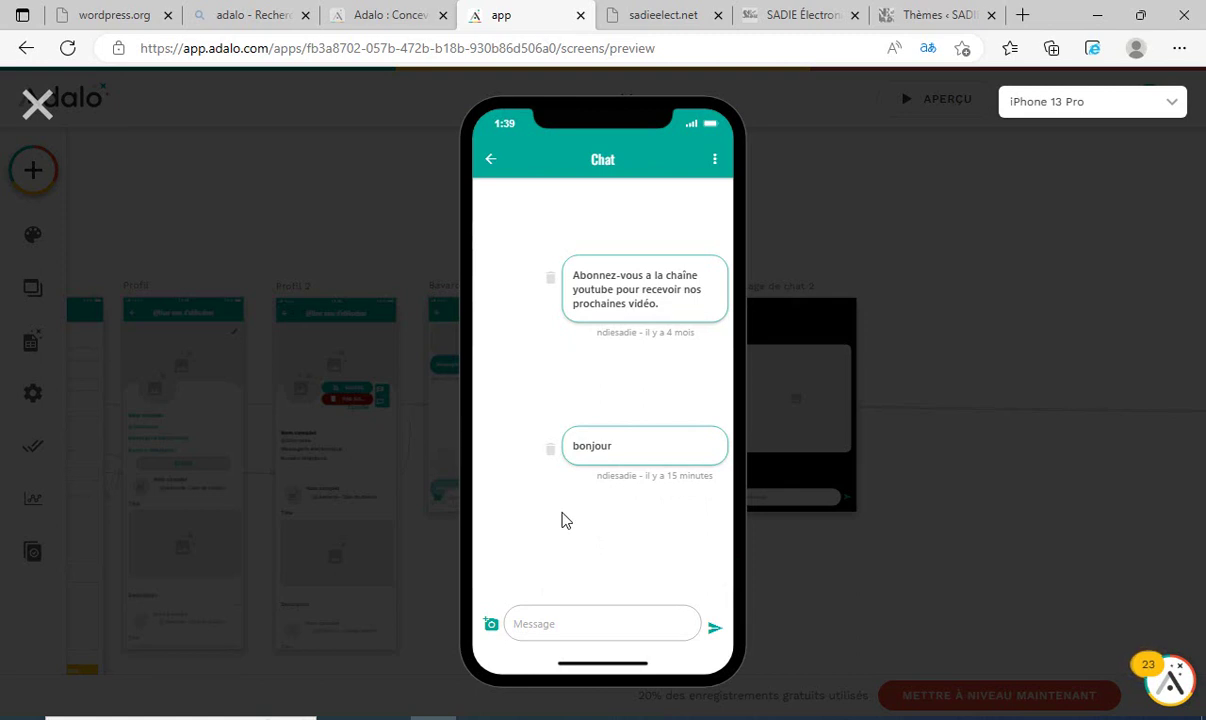
pyautogui.click(551, 449)
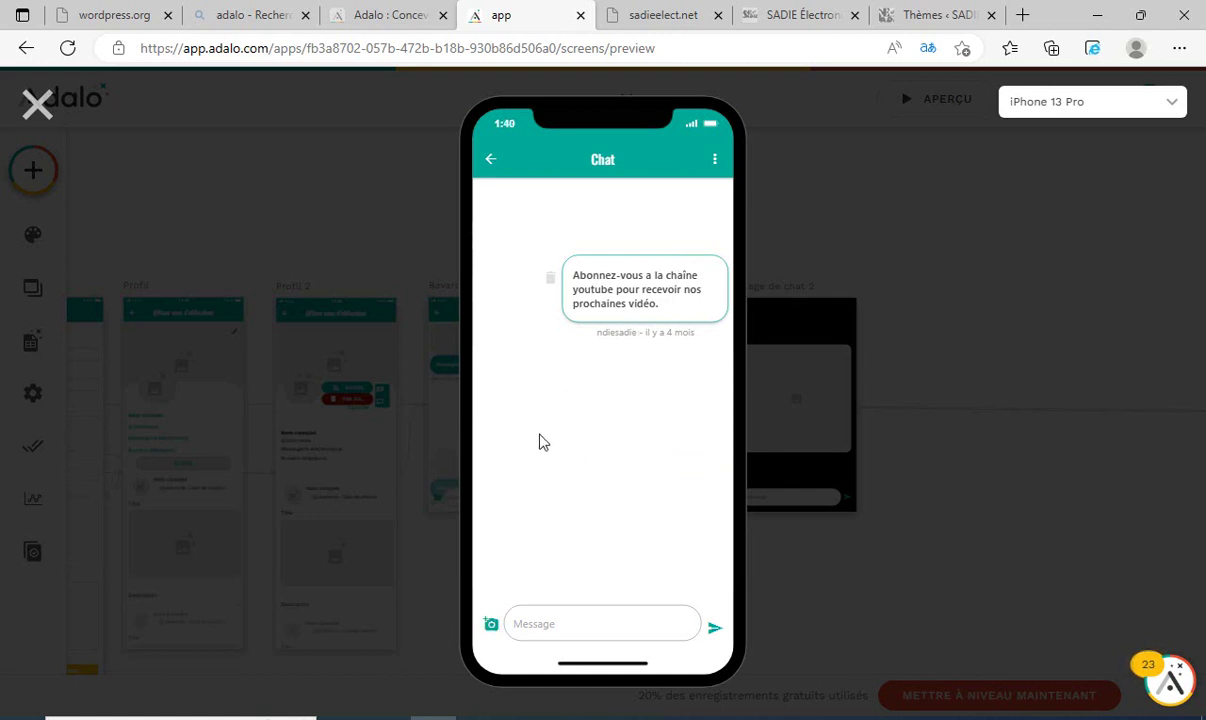
# Send photo_2023-02-14_11-55-31 from the chat's image screen to test the send icon's link to the chat.
pyautogui.click(491, 626)
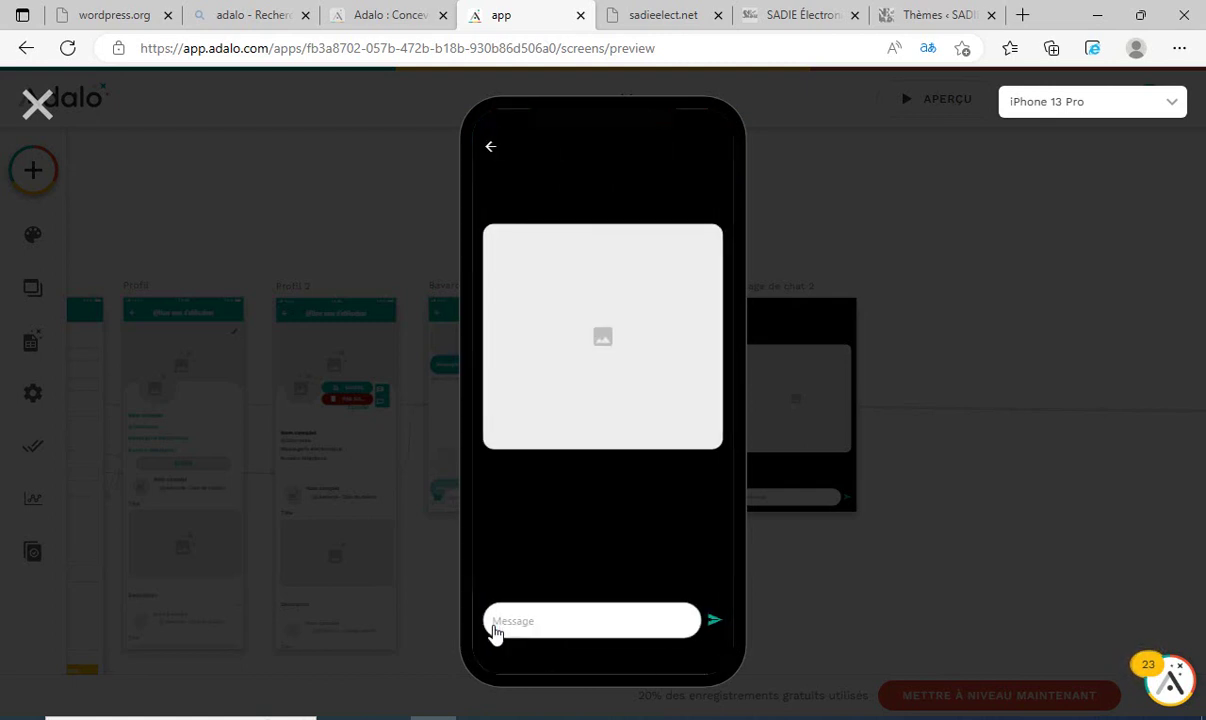
pyautogui.click(609, 338)
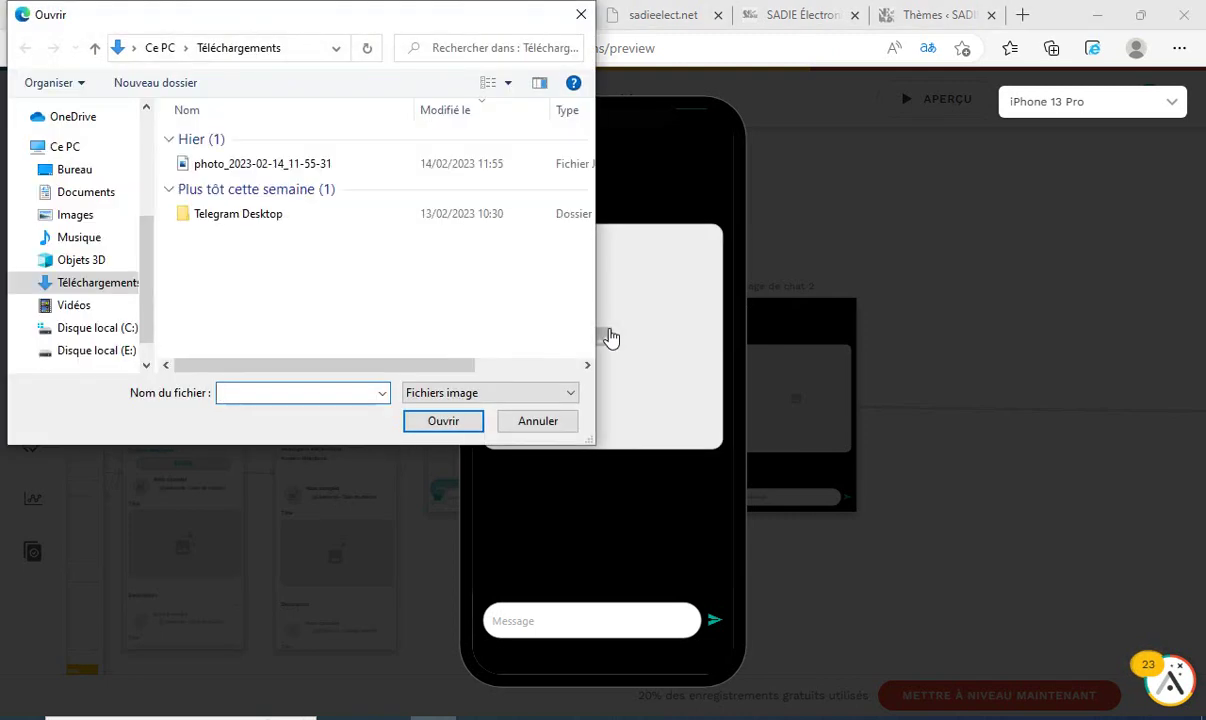
pyautogui.click(243, 164)
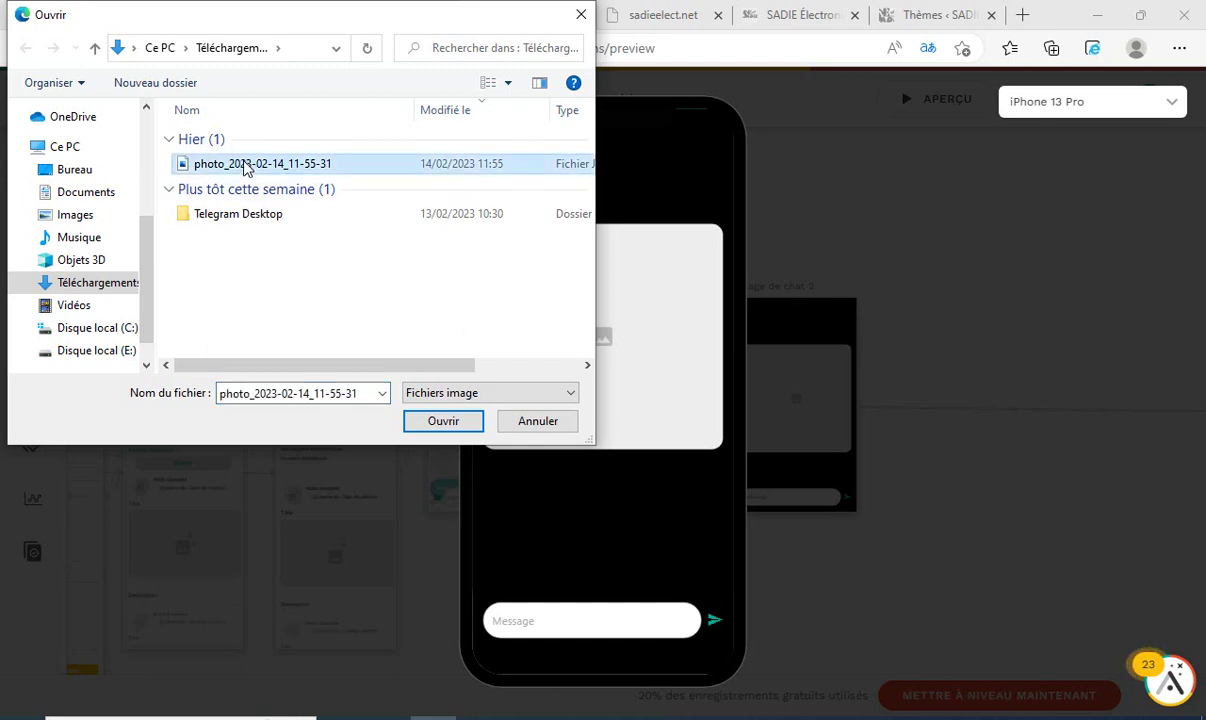
pyautogui.click(440, 422)
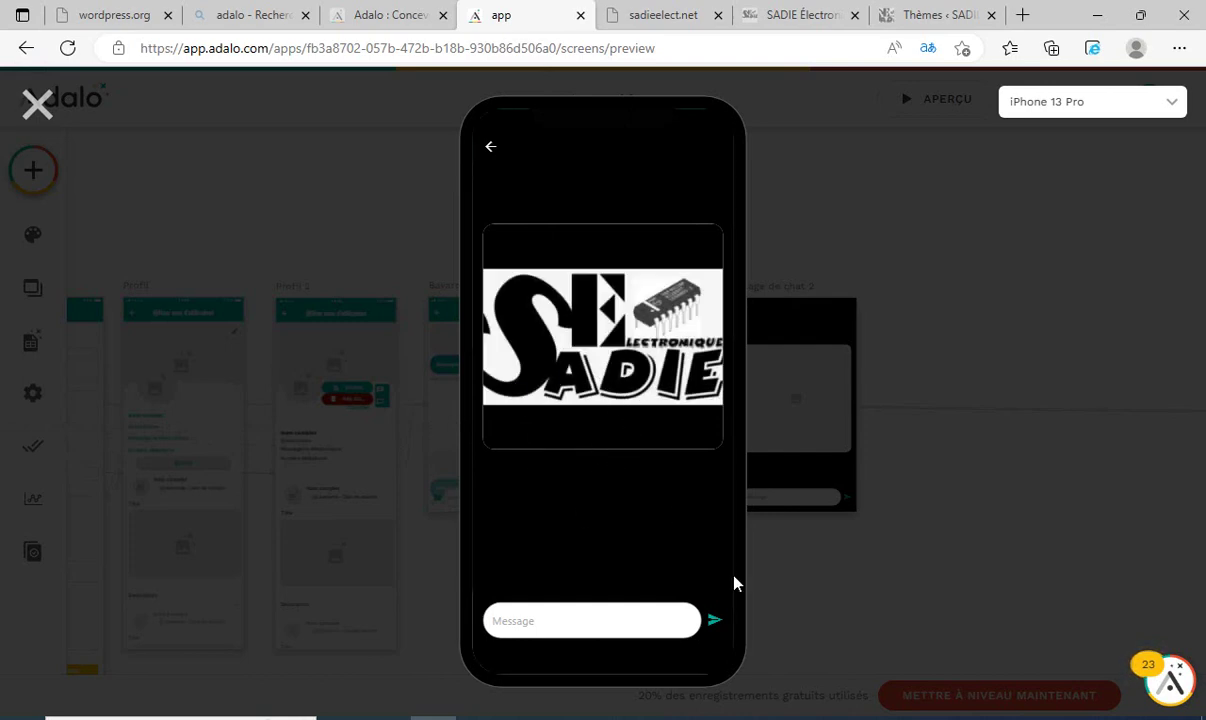
pyautogui.click(716, 623)
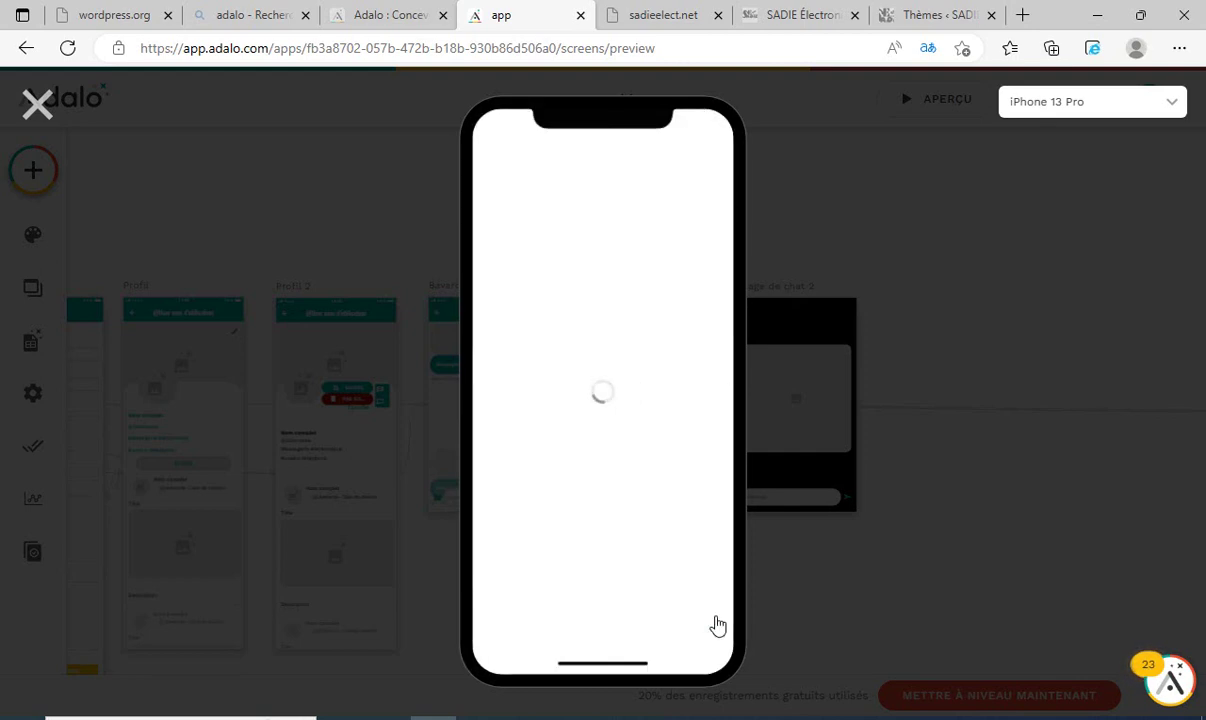